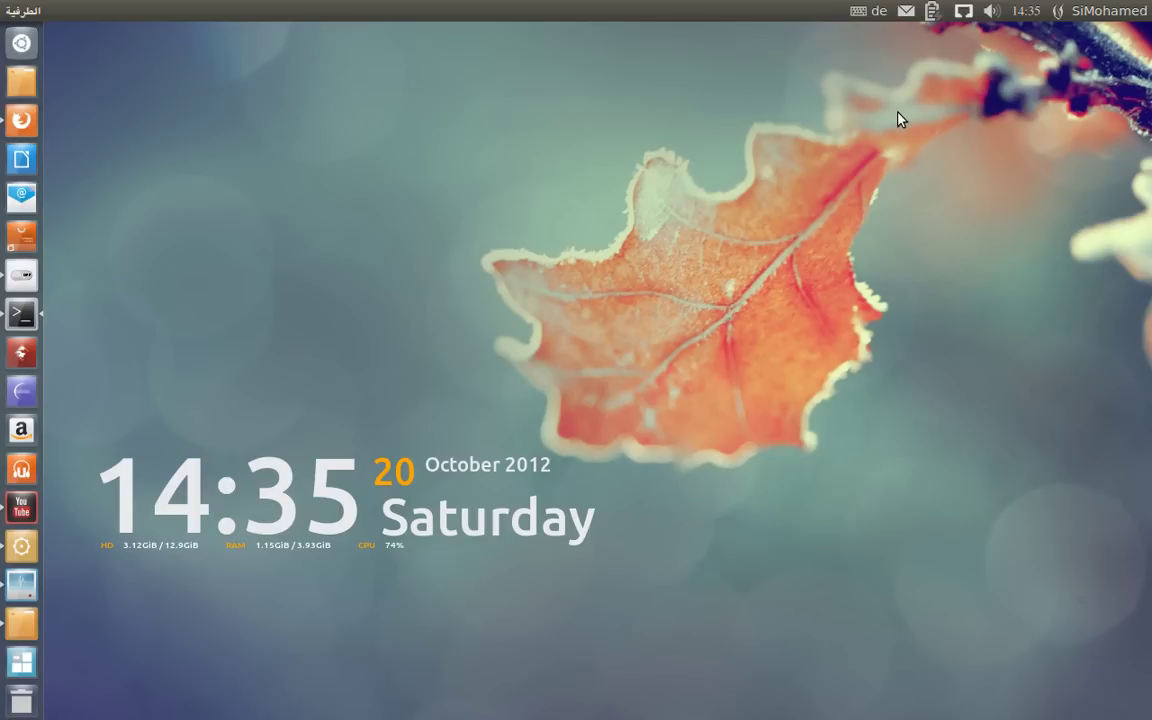
- Switch to Firefox to view the Linux section of mjma3.com, and minimise the browser
{"action": "left_click", "coordinate": [21, 119]}
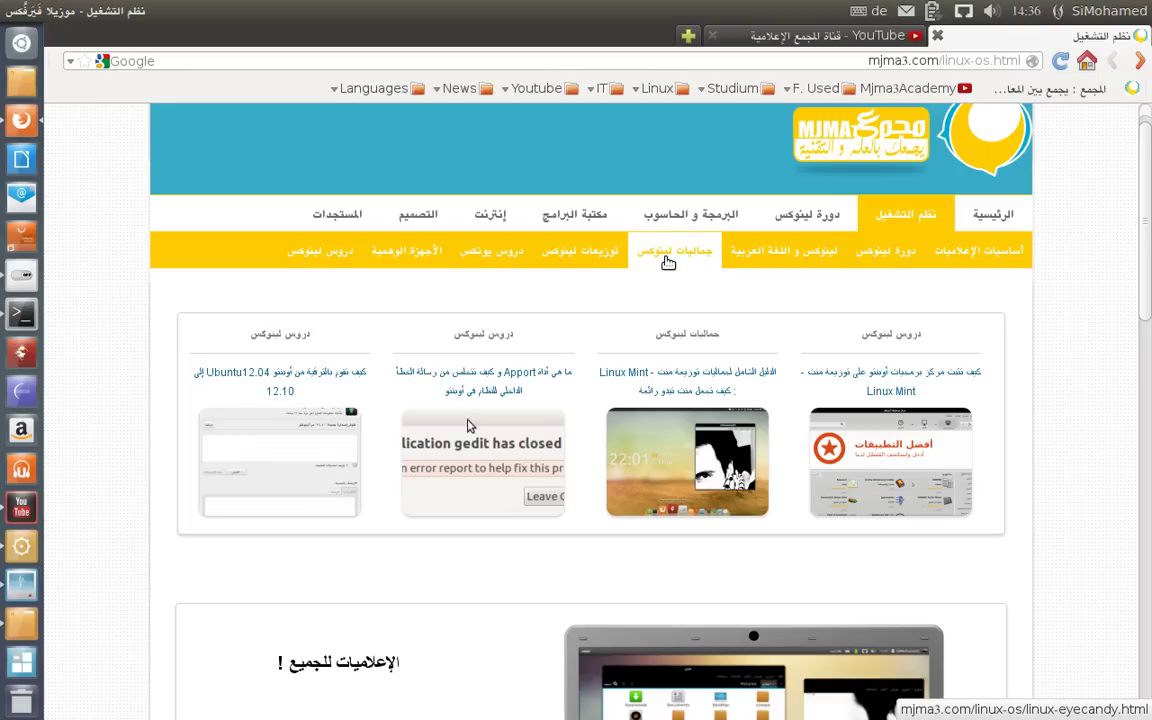
{"action": "left_click", "coordinate": [30, 12]}
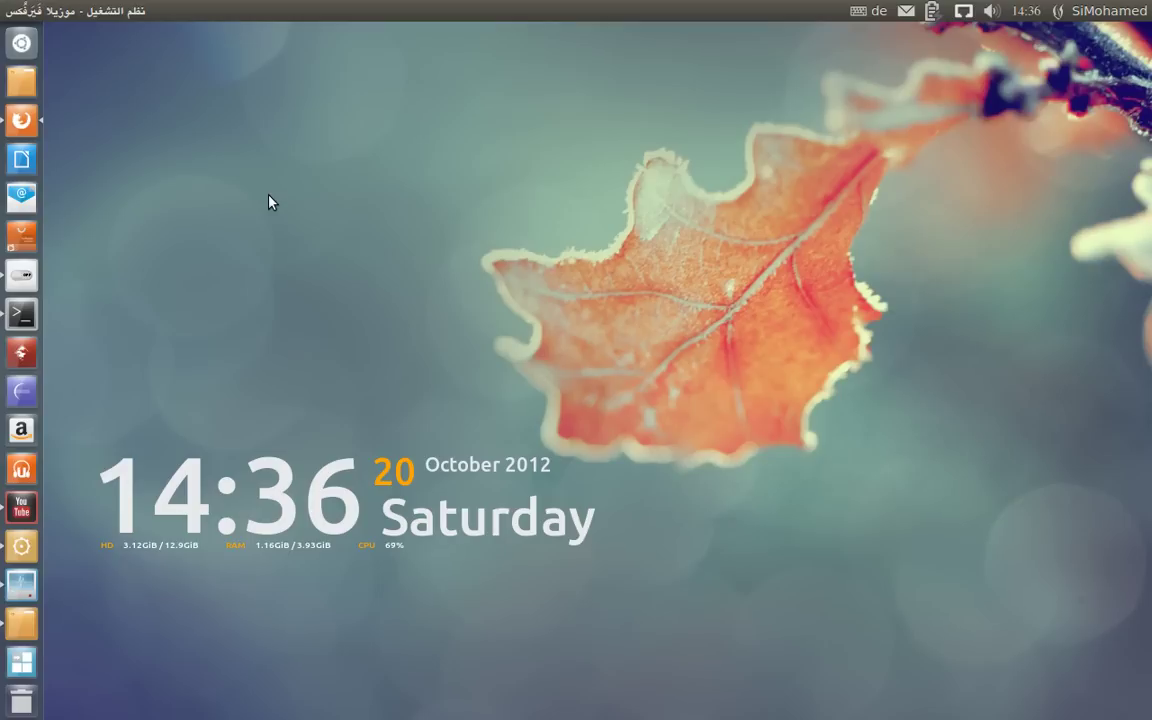
- Open User Accounts in System Settings and unlock it for changes by entering the administrator password
{"action": "left_click", "coordinate": [15, 279]}
{"action": "scroll", "coordinate": [747, 517], "scroll_direction": "down", "scroll_amount": 2}
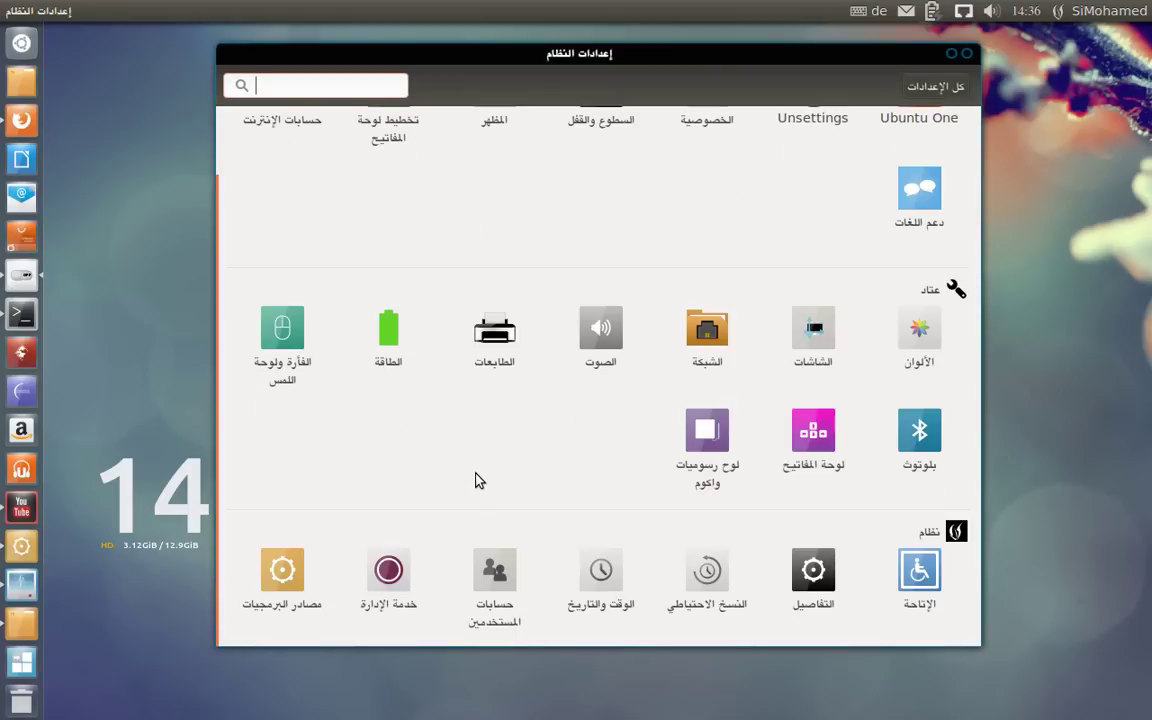
{"action": "left_click", "coordinate": [494, 575]}
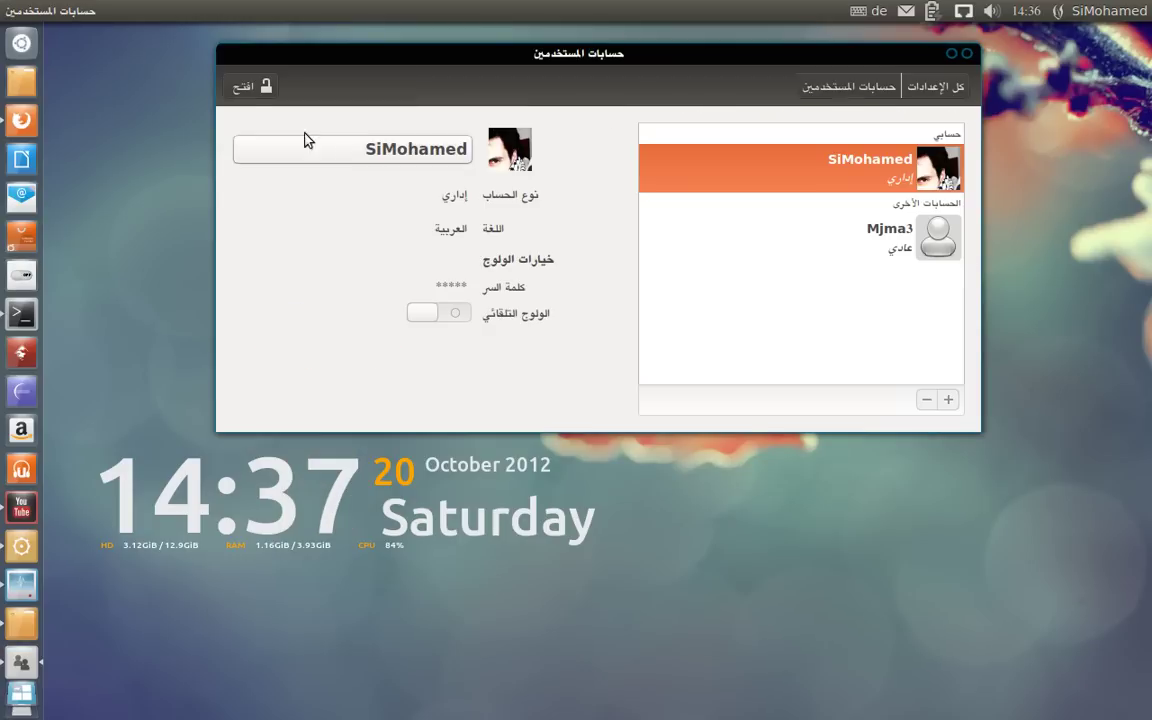
{"action": "left_click", "coordinate": [257, 88]}
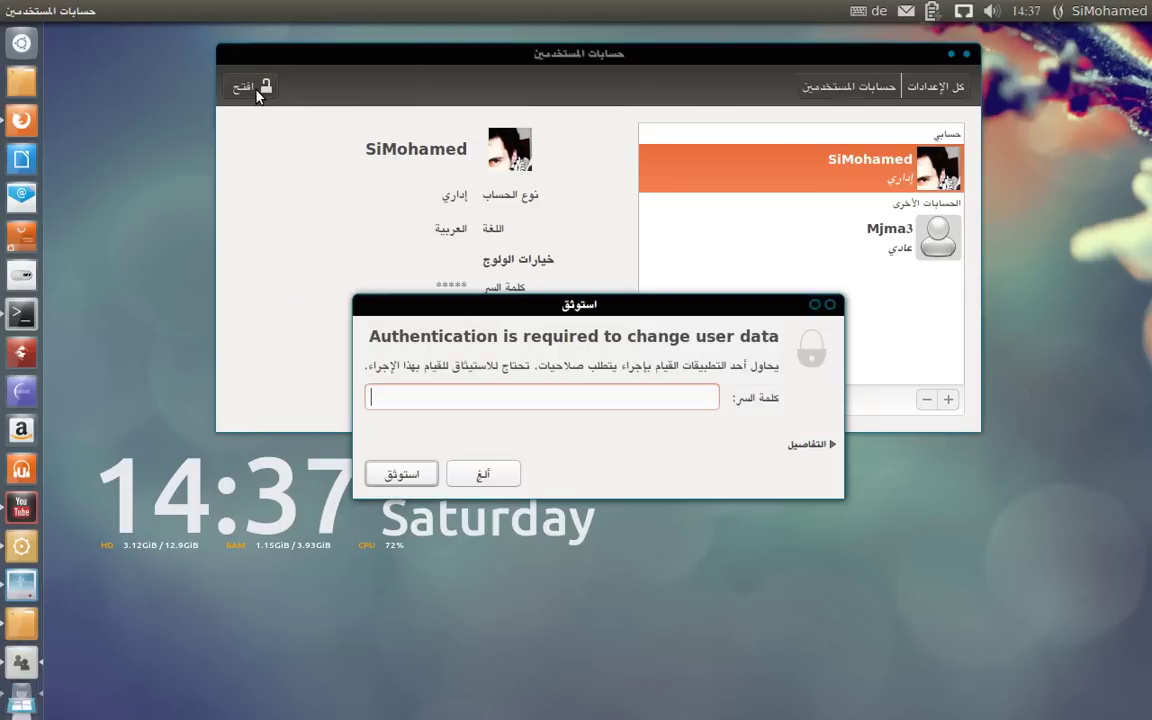
{"action": "type", "text": "*******"}
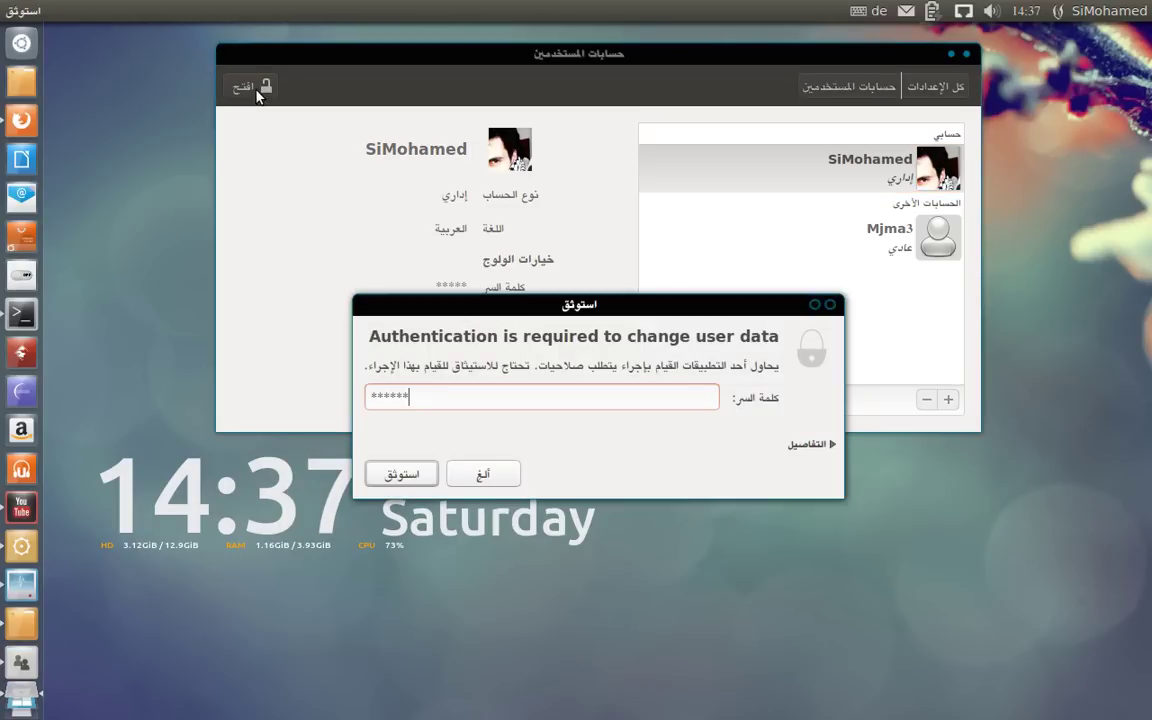
{"action": "key", "text": "Return"}
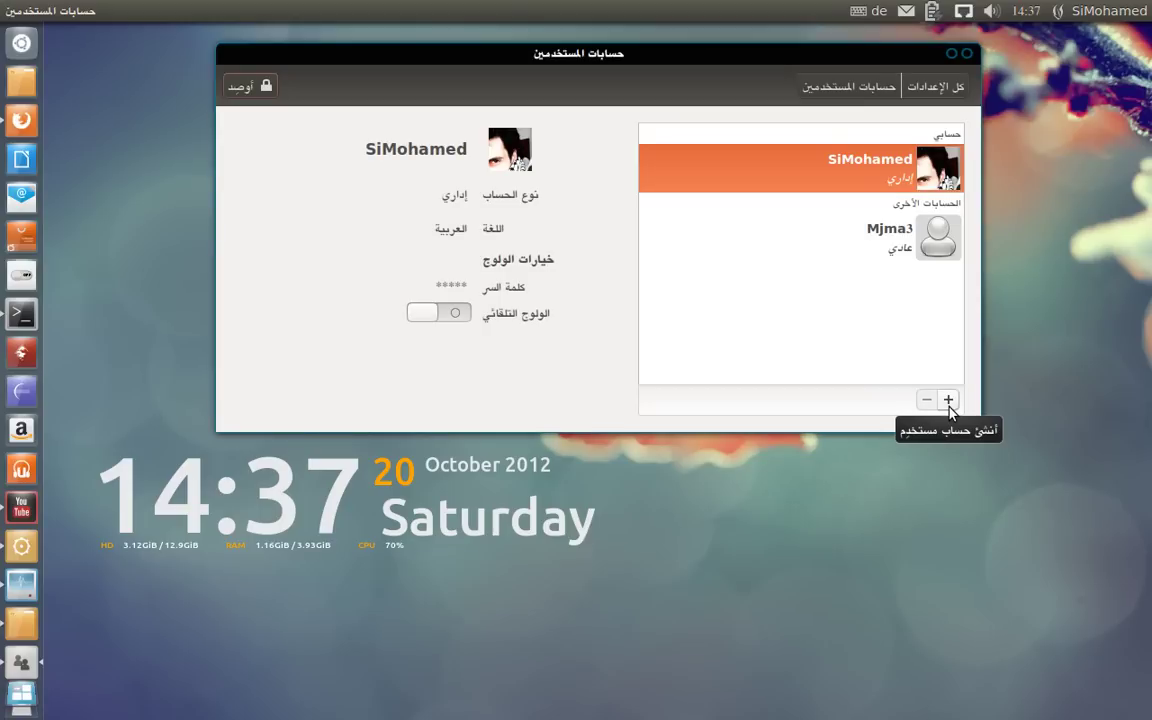
- Set and confirm a new password for the standard Mjma3 account, and close the User Accounts window
{"action": "left_click", "coordinate": [876, 258]}
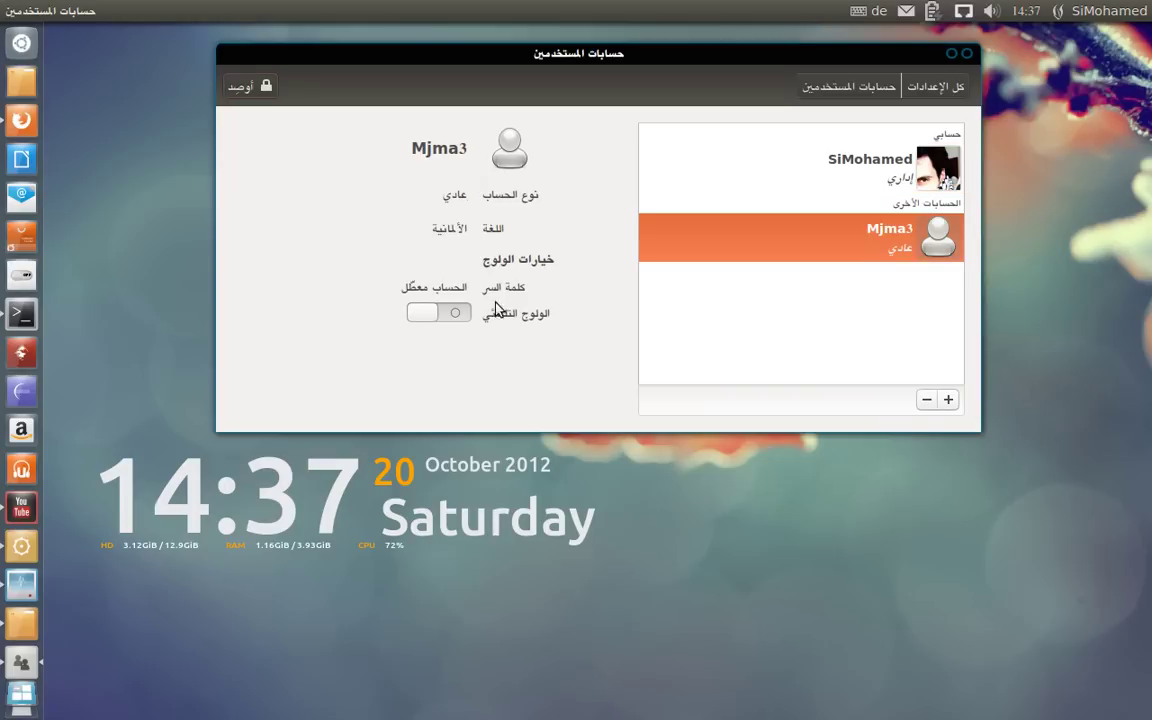
{"action": "left_click", "coordinate": [415, 287]}
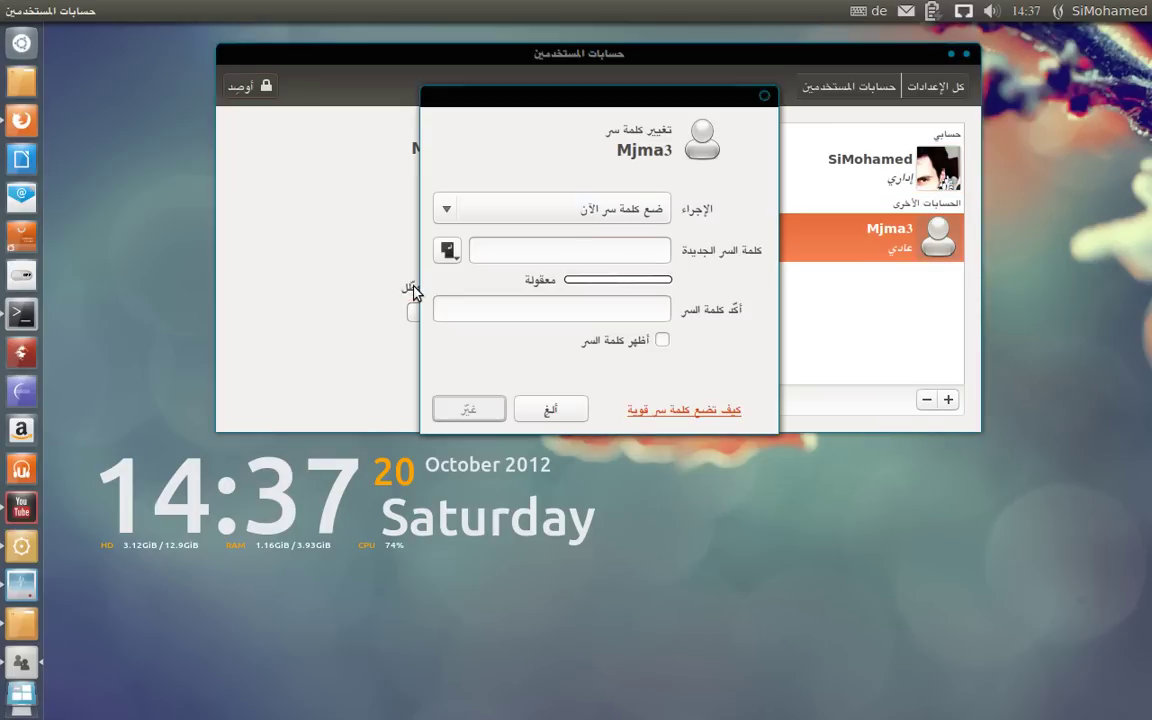
{"action": "type", "text": "*******"}
{"action": "key", "text": "Tab"}
{"action": "type", "text": "*******"}
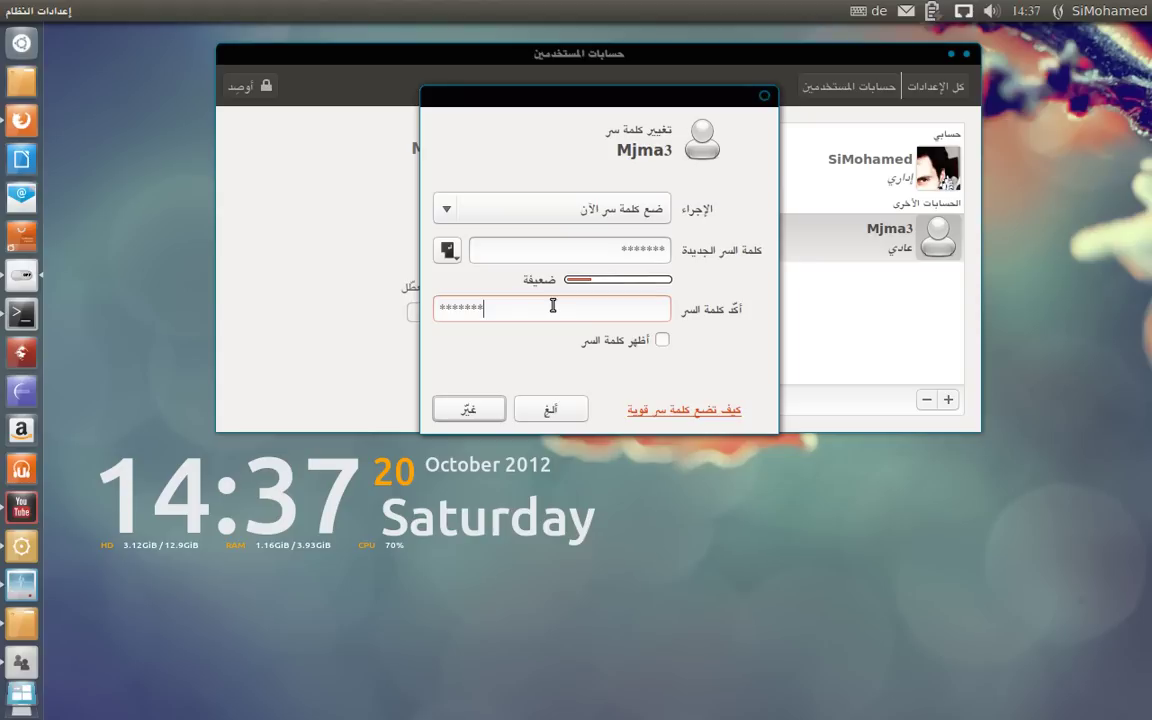
{"action": "left_click", "coordinate": [467, 412]}
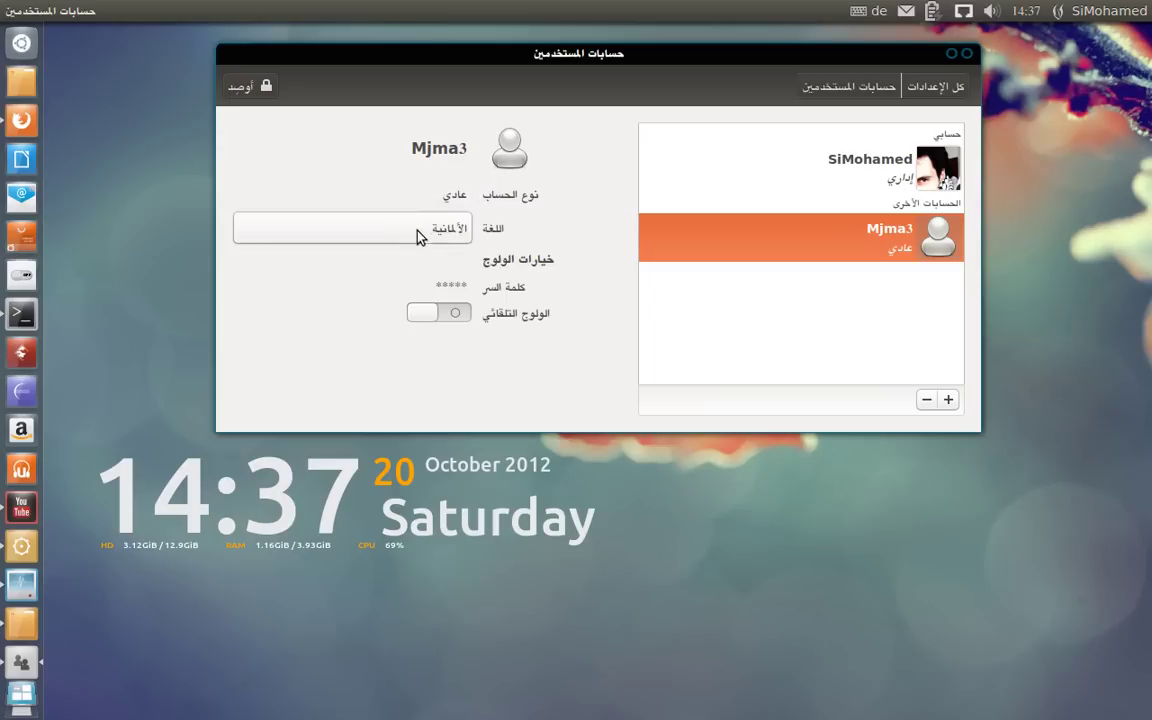
{"action": "left_click_drag", "start_coordinate": [776, 58], "coordinate": [771, 60]}
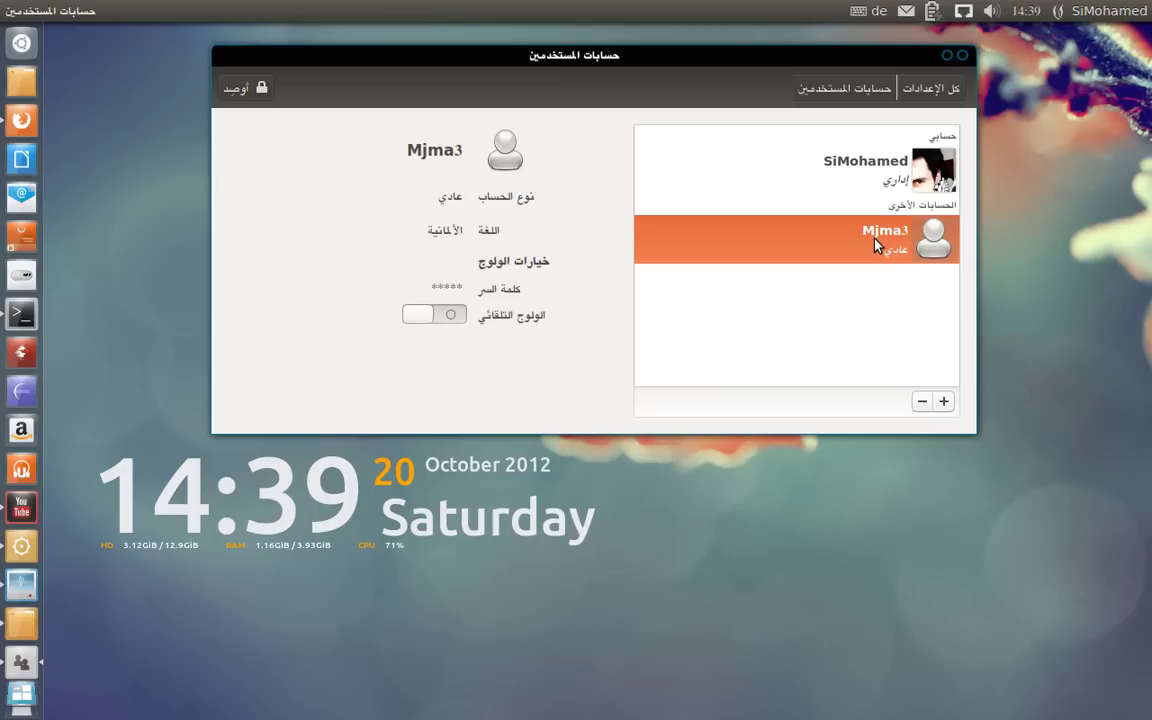
{"action": "left_click", "coordinate": [960, 56]}
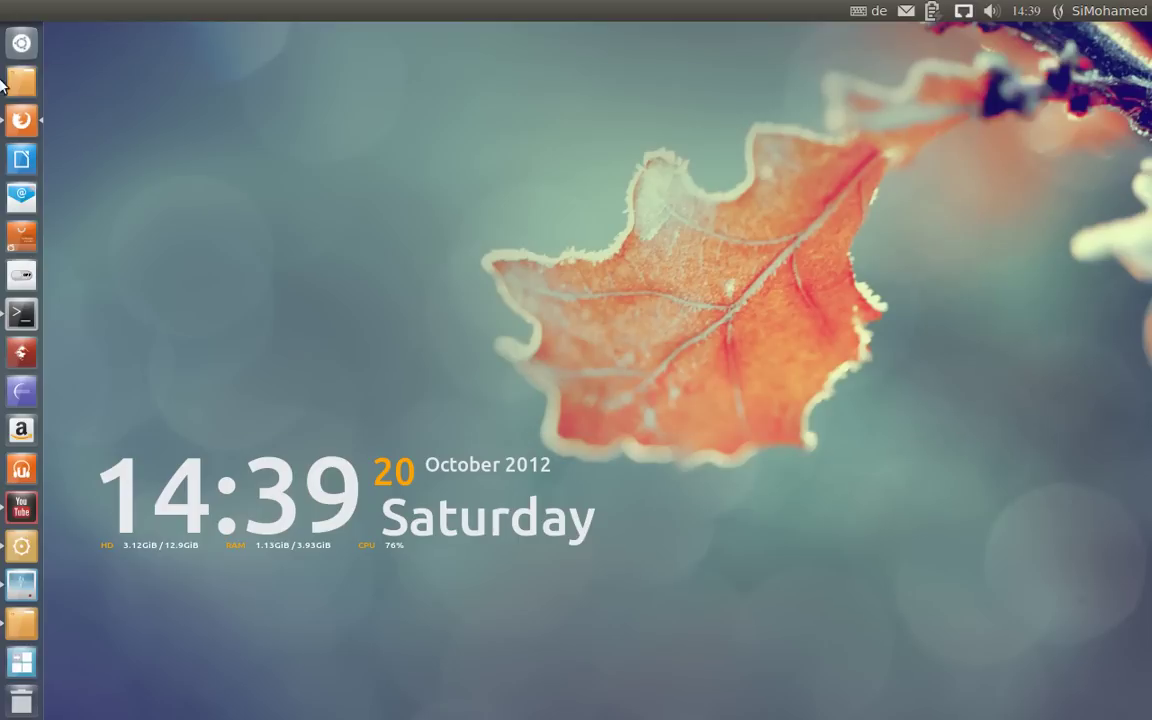
- In the file manager, go from the file system root through the home directory to the user's personal folder
{"action": "left_click", "coordinate": [17, 88]}
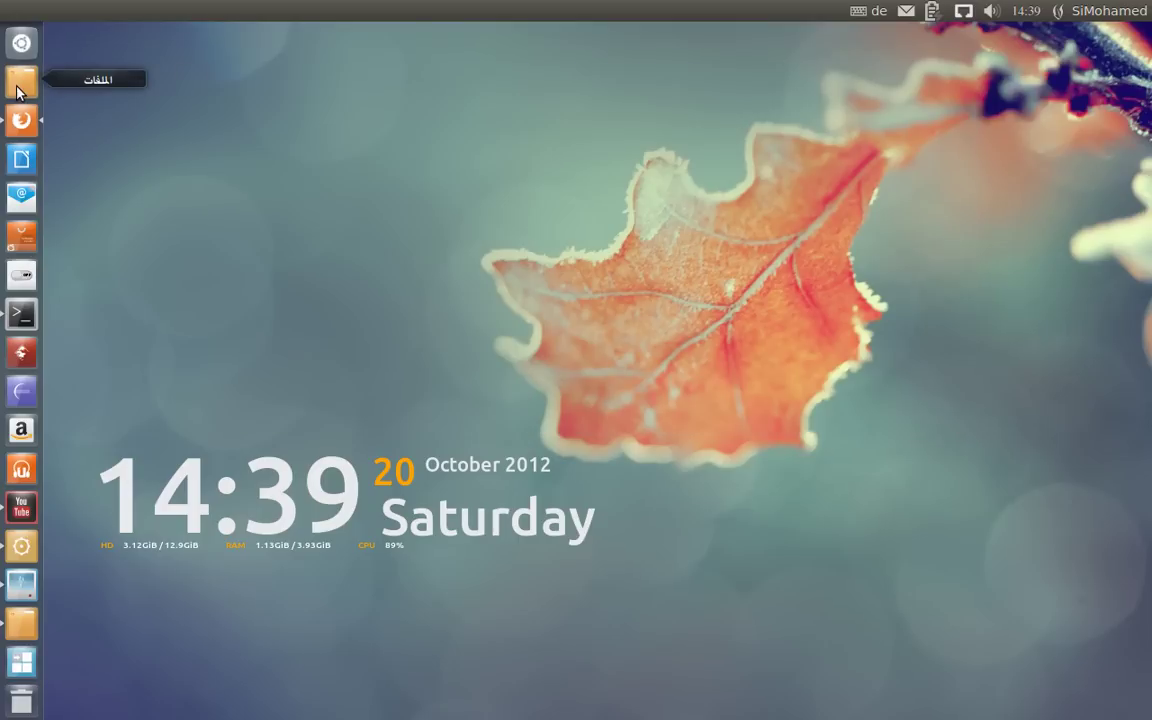
{"action": "left_click_drag", "start_coordinate": [450, 107], "coordinate": [355, 67]}
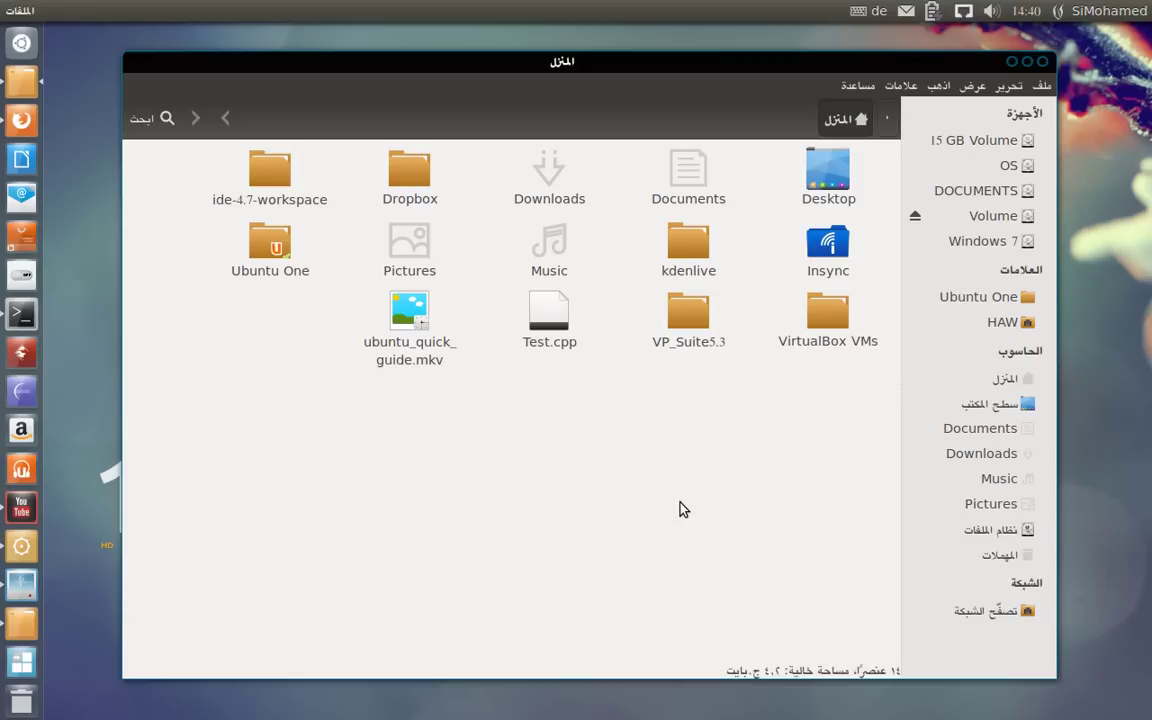
{"action": "left_click", "coordinate": [962, 535]}
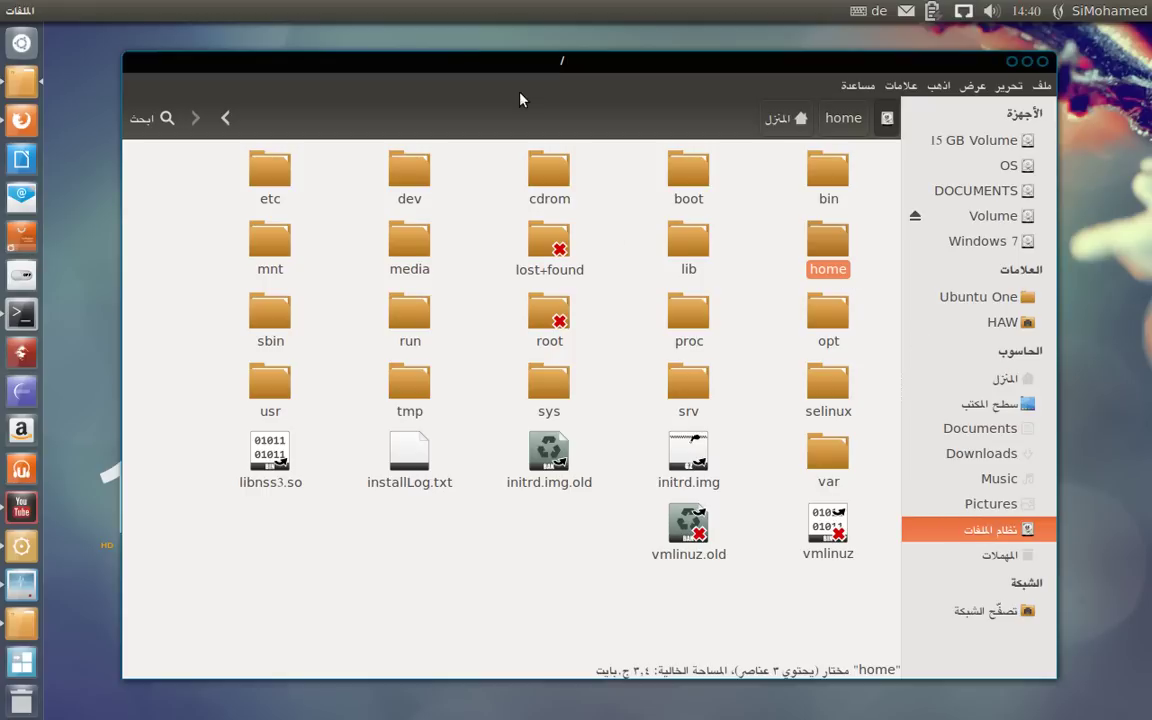
{"action": "key", "text": "Return"}
{"action": "double_click", "coordinate": [552, 174]}
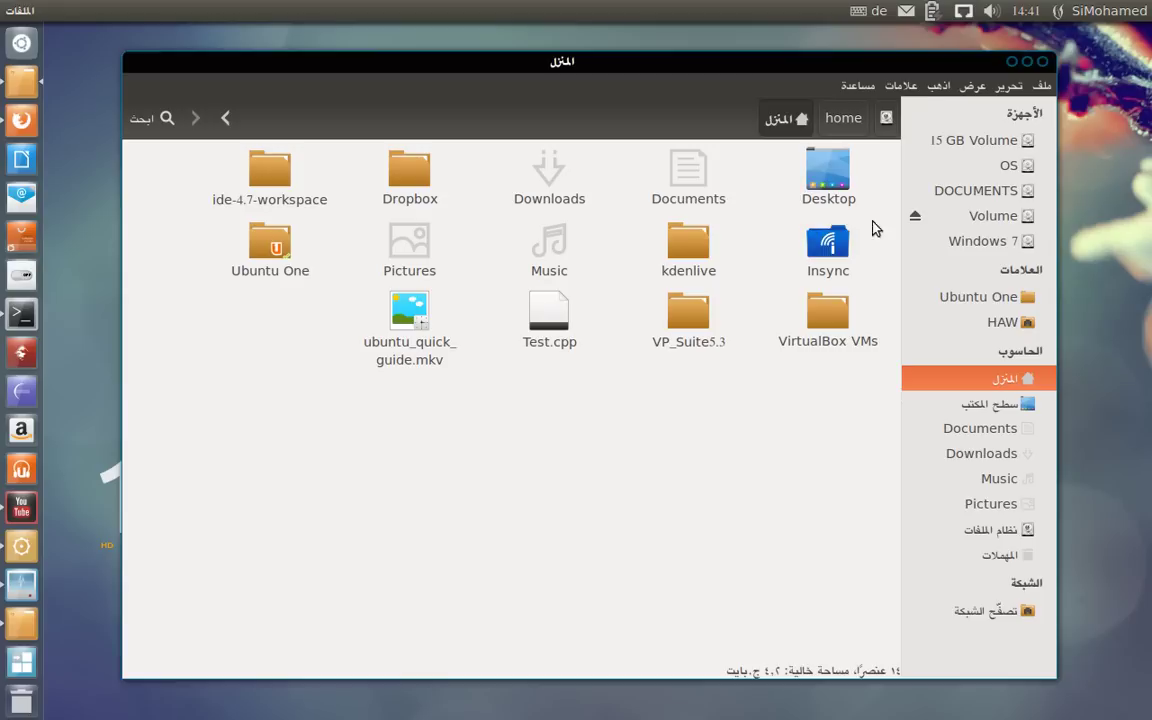
- View the mounted Volume drive, and navigate to it again from the file system root through media and the user's folder
{"action": "left_click", "coordinate": [979, 223]}
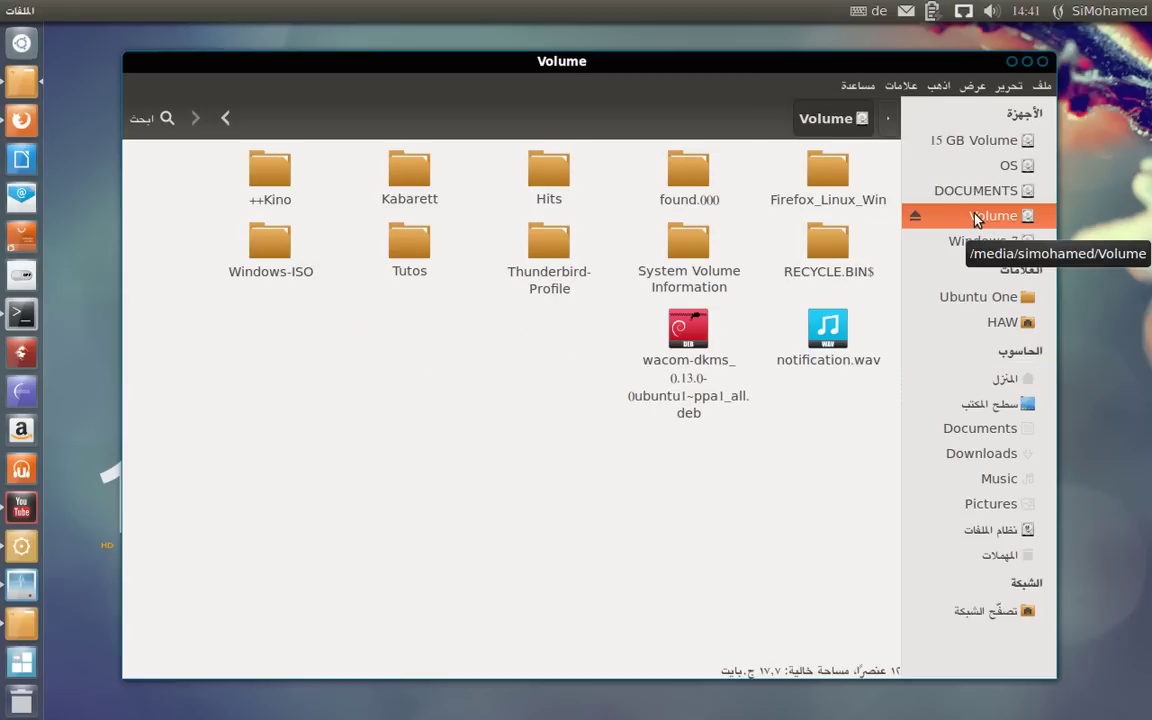
{"action": "left_click", "coordinate": [992, 531]}
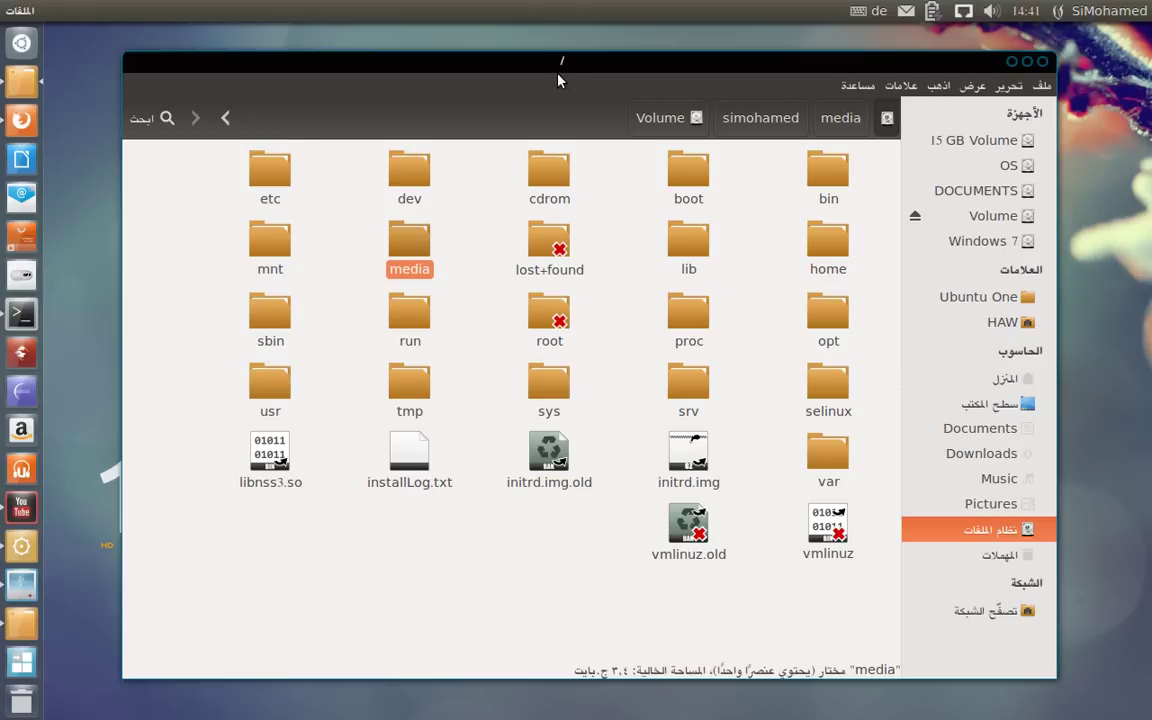
{"action": "double_click", "coordinate": [410, 248]}
{"action": "double_click", "coordinate": [830, 172]}
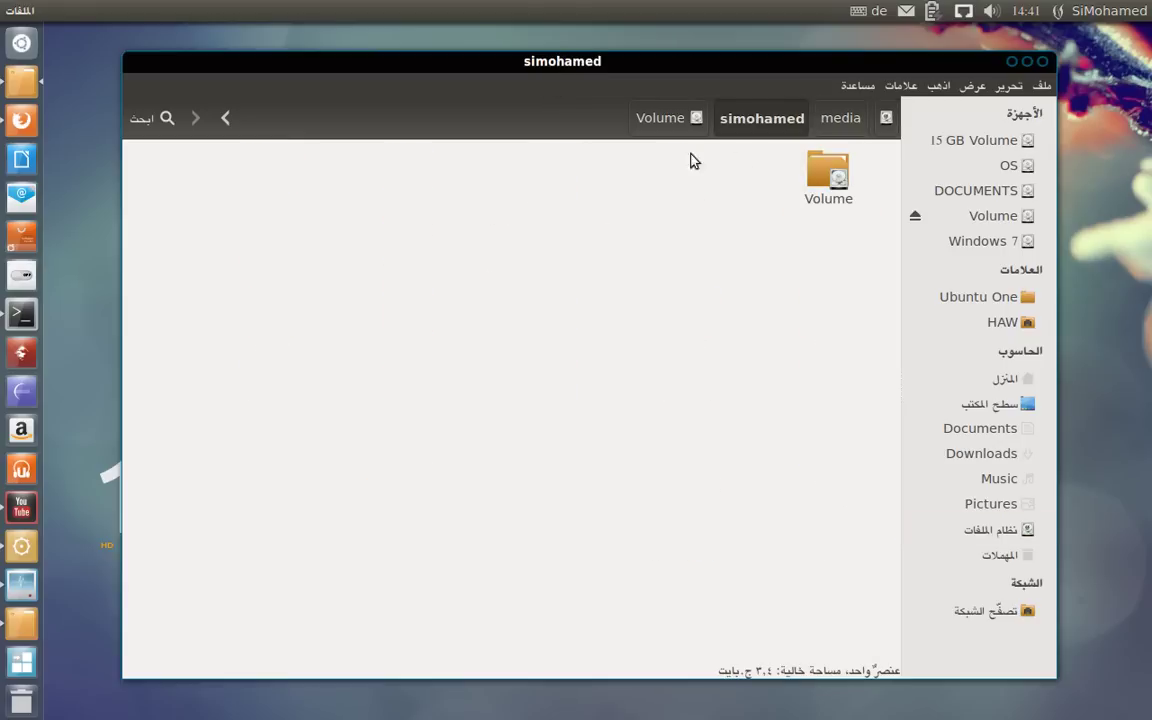
{"action": "double_click", "coordinate": [826, 176]}
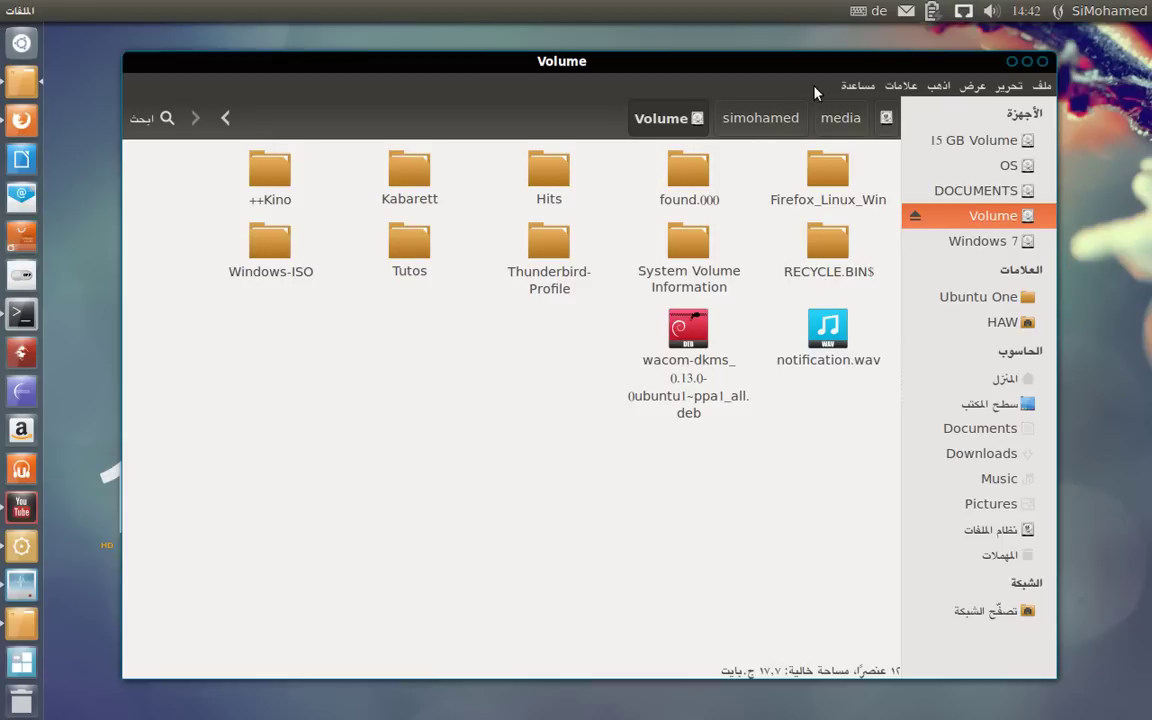
- View the file manager's About information and close it
{"action": "left_click", "coordinate": [857, 87]}
{"action": "left_click", "coordinate": [845, 232]}
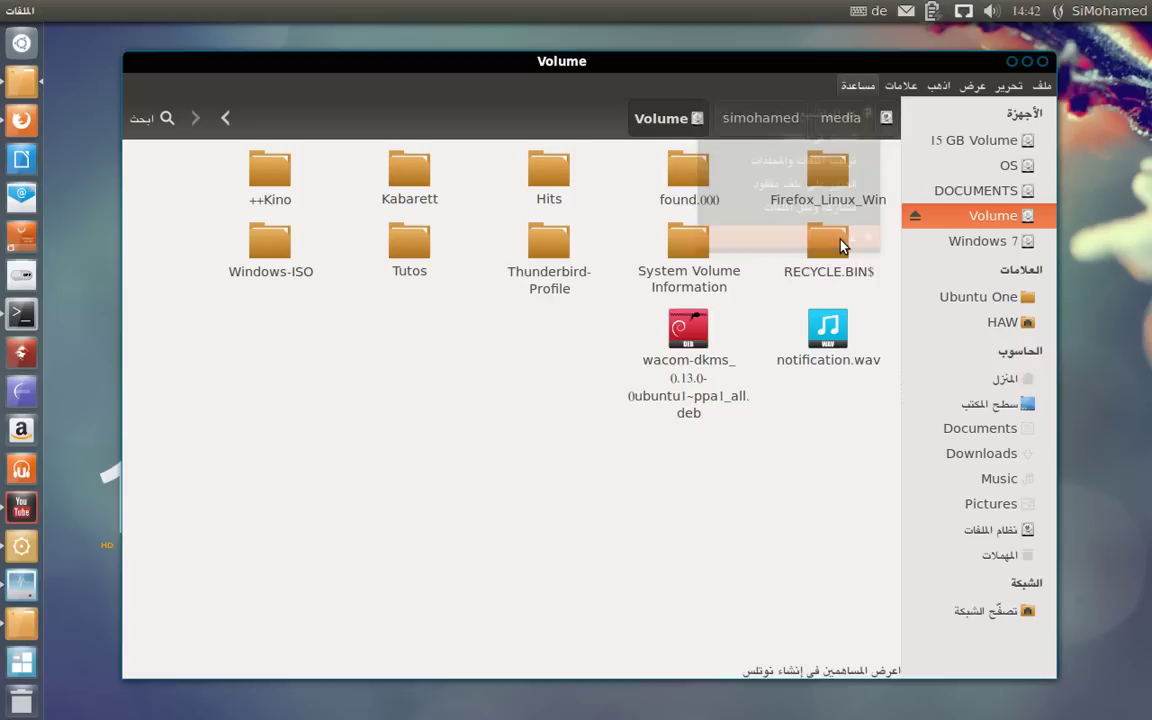
{"action": "left_click", "coordinate": [458, 489]}
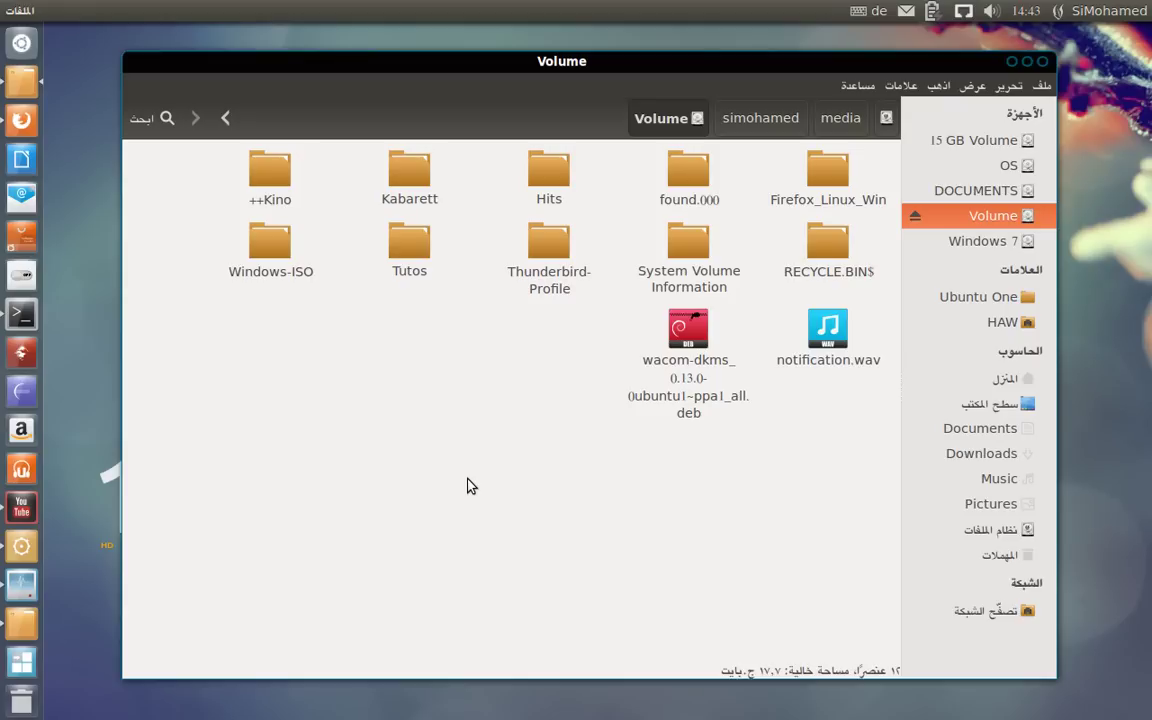
- Split the Volume folder view into two panes, return to a single pane, and close the file manager
{"action": "key", "text": "F3"}
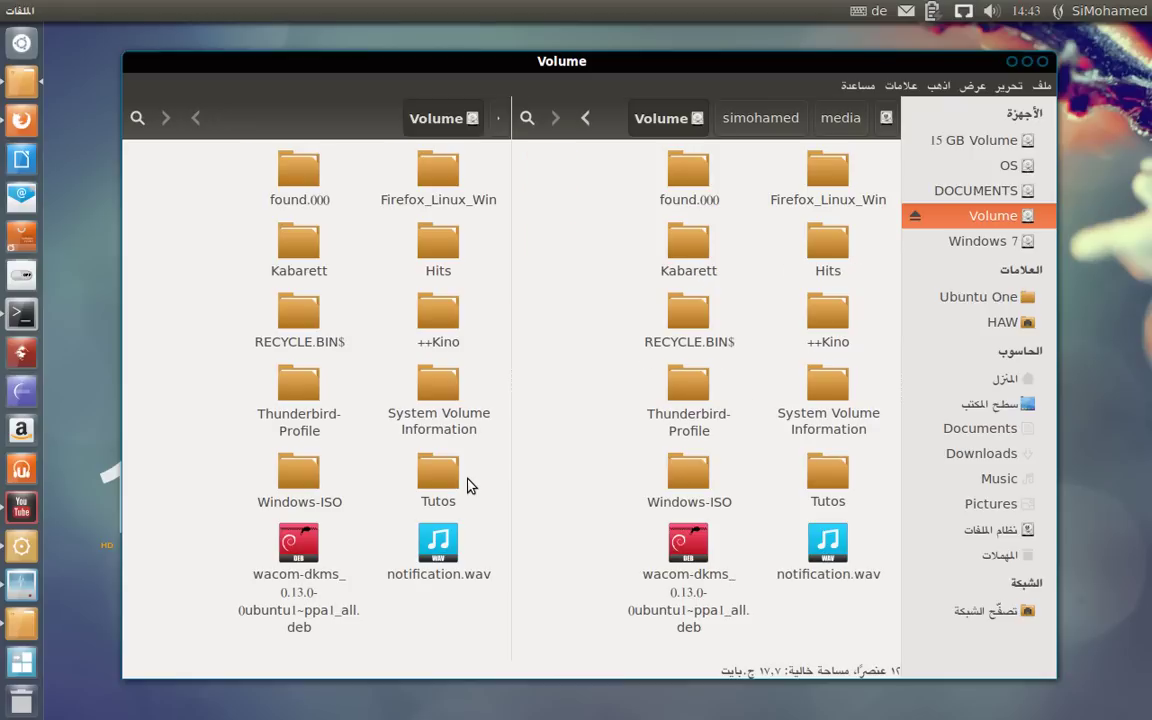
{"action": "key", "text": "F3"}
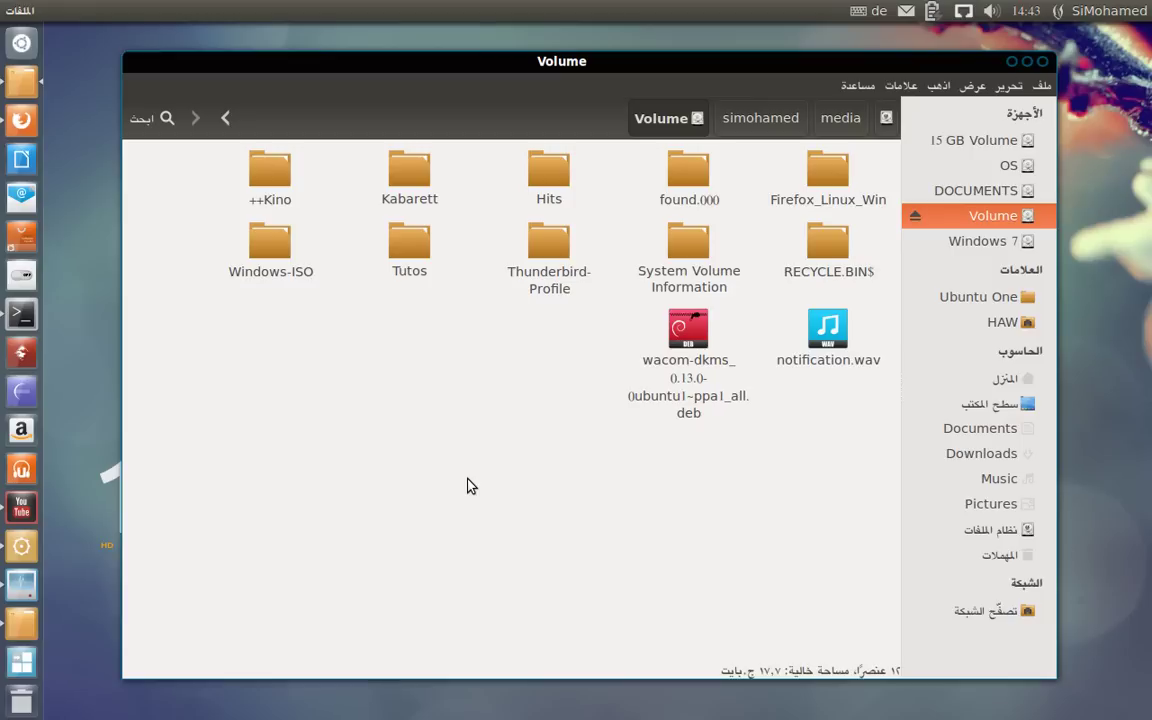
{"action": "left_click_drag", "start_coordinate": [617, 68], "coordinate": [607, 70]}
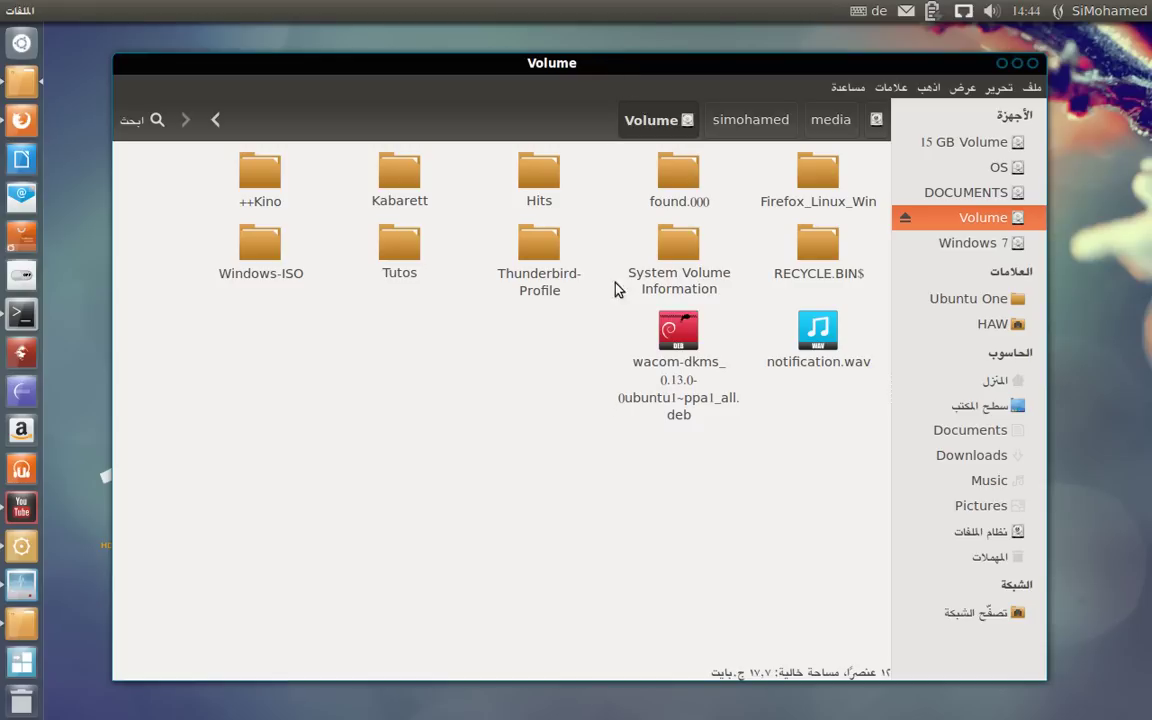
{"action": "left_click", "coordinate": [1031, 65]}
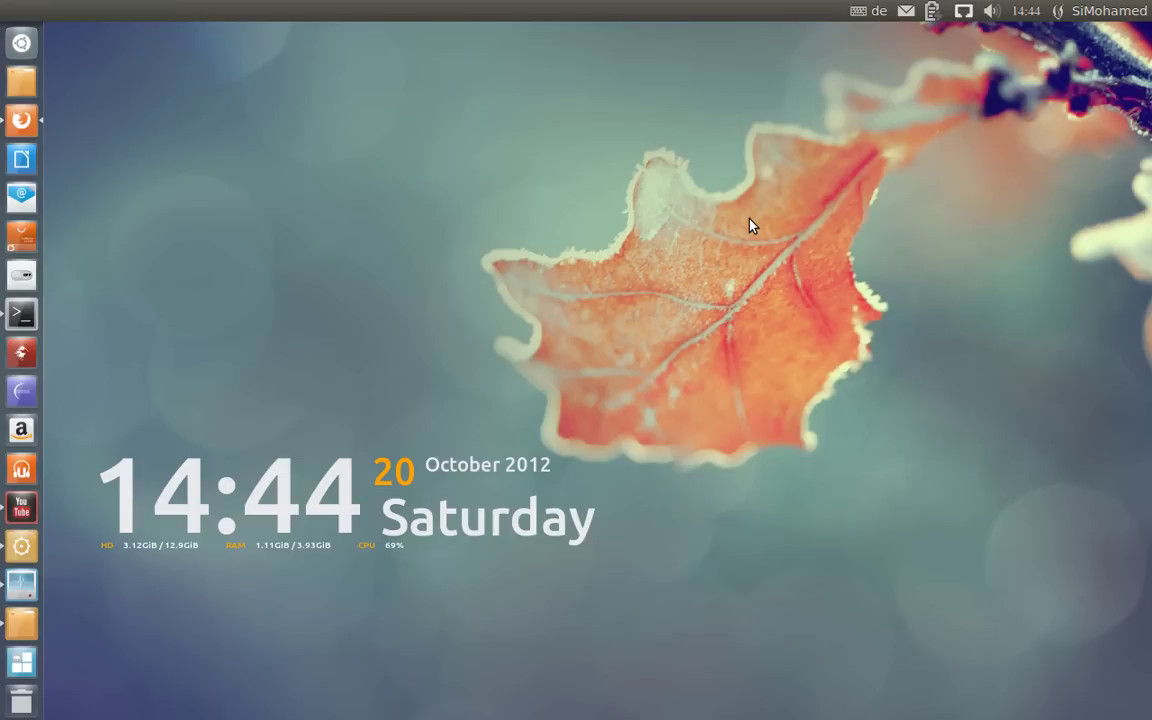
- Locate Software Sources in the system section of System Settings and bring its window to the front
{"action": "left_click", "coordinate": [21, 546]}
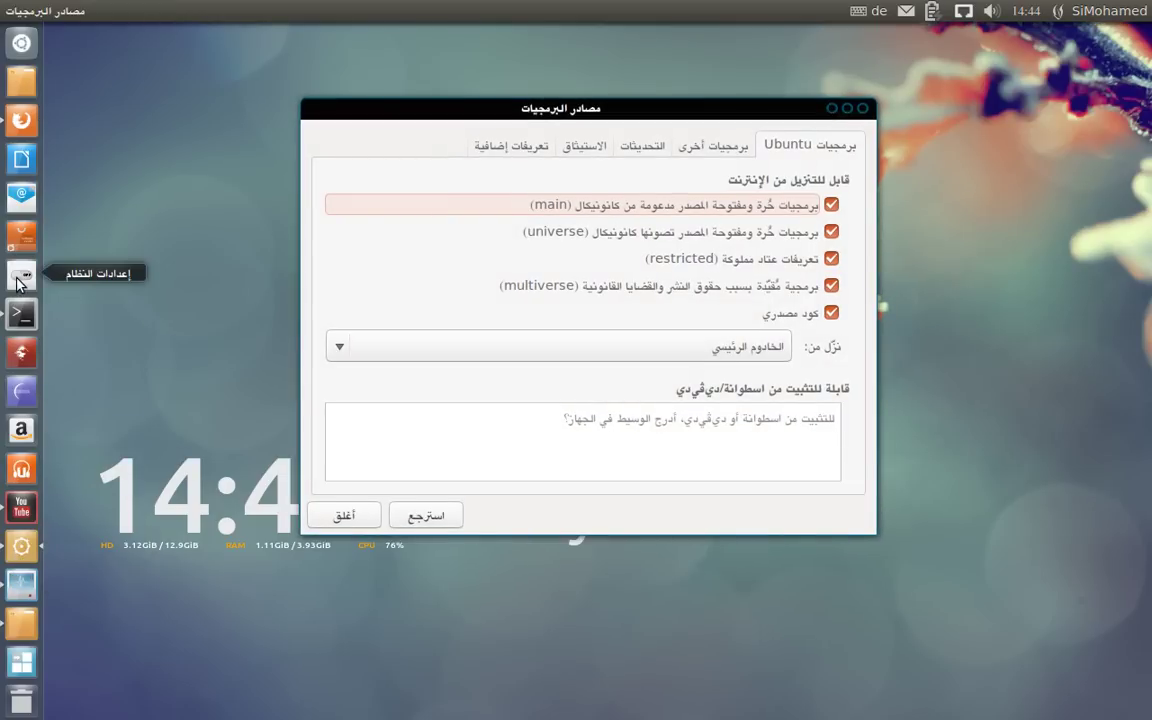
{"action": "left_click", "coordinate": [17, 281]}
{"action": "left_click_drag", "start_coordinate": [470, 84], "coordinate": [463, 55]}
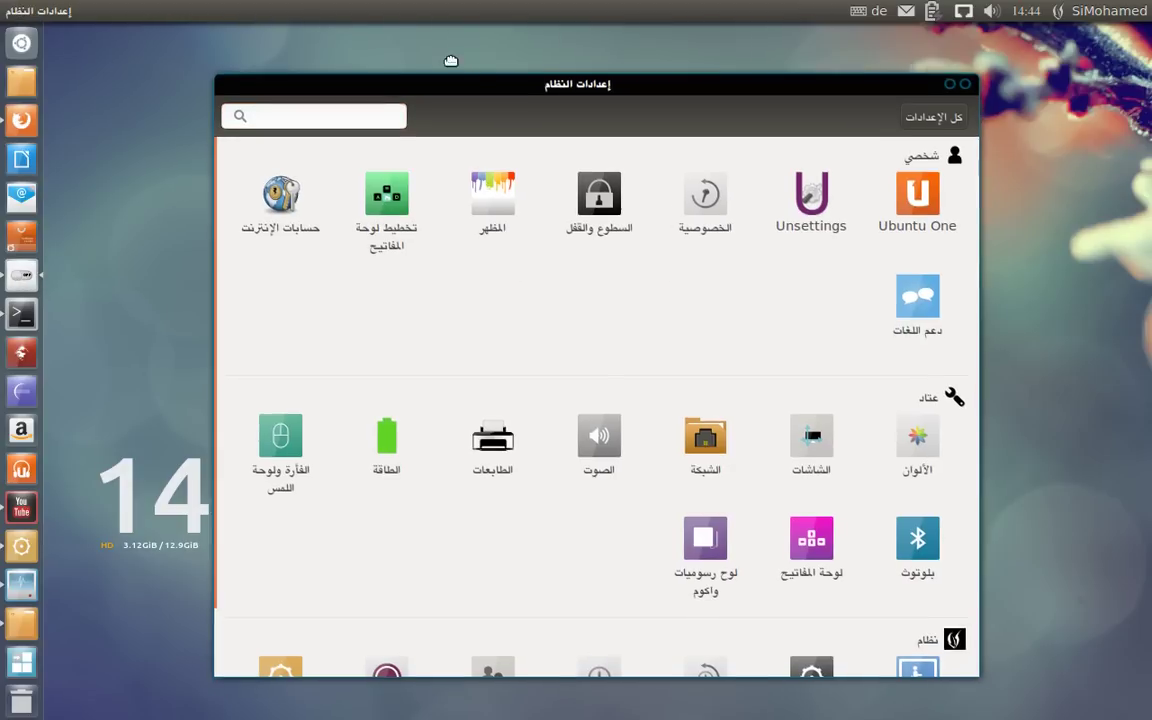
{"action": "scroll", "coordinate": [380, 463], "scroll_direction": "down", "scroll_amount": 2}
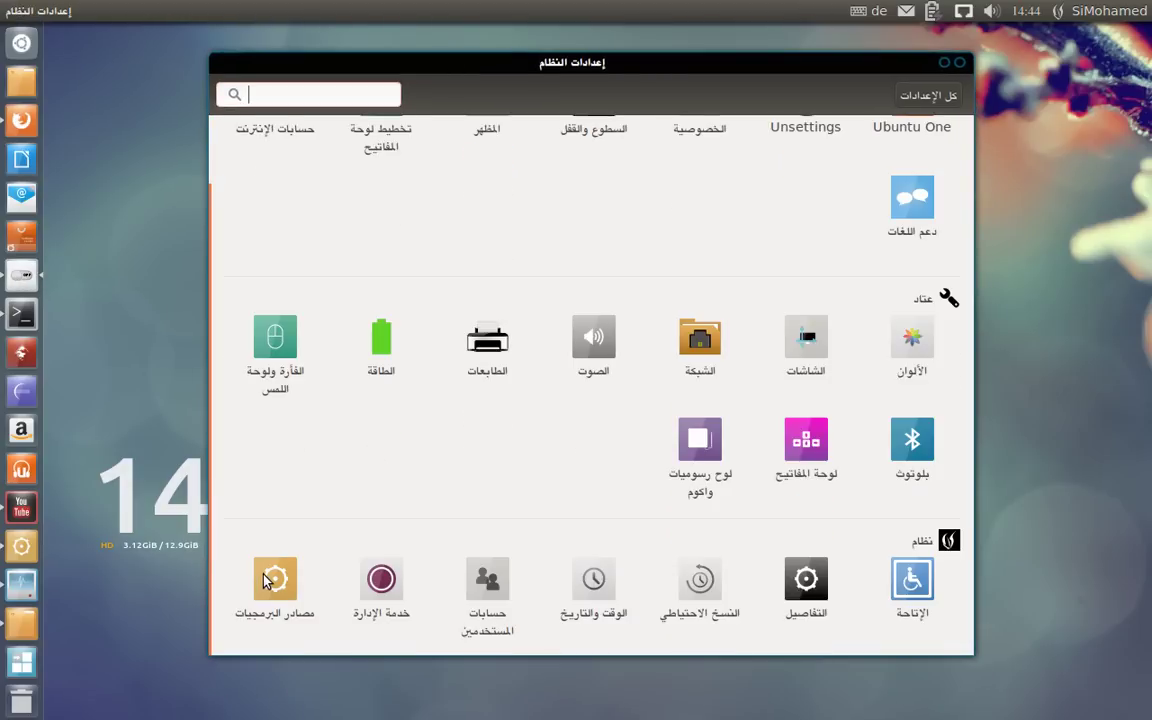
{"action": "left_click", "coordinate": [21, 545]}
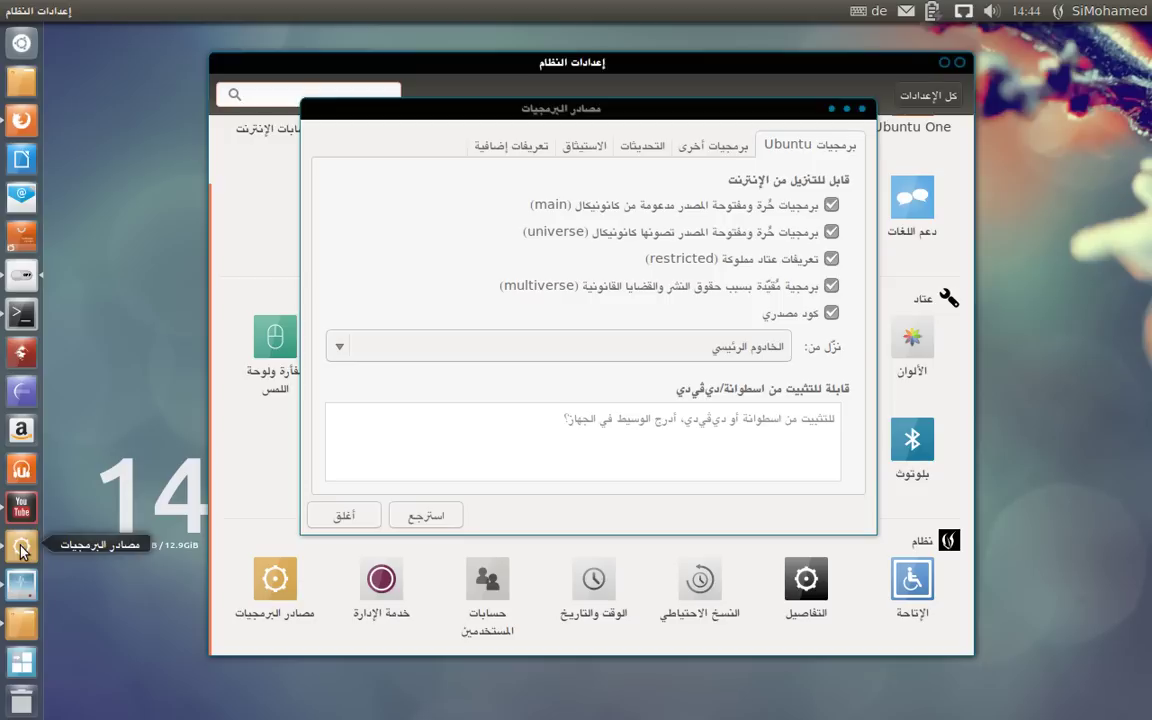
{"action": "left_click_drag", "start_coordinate": [621, 105], "coordinate": [624, 103]}
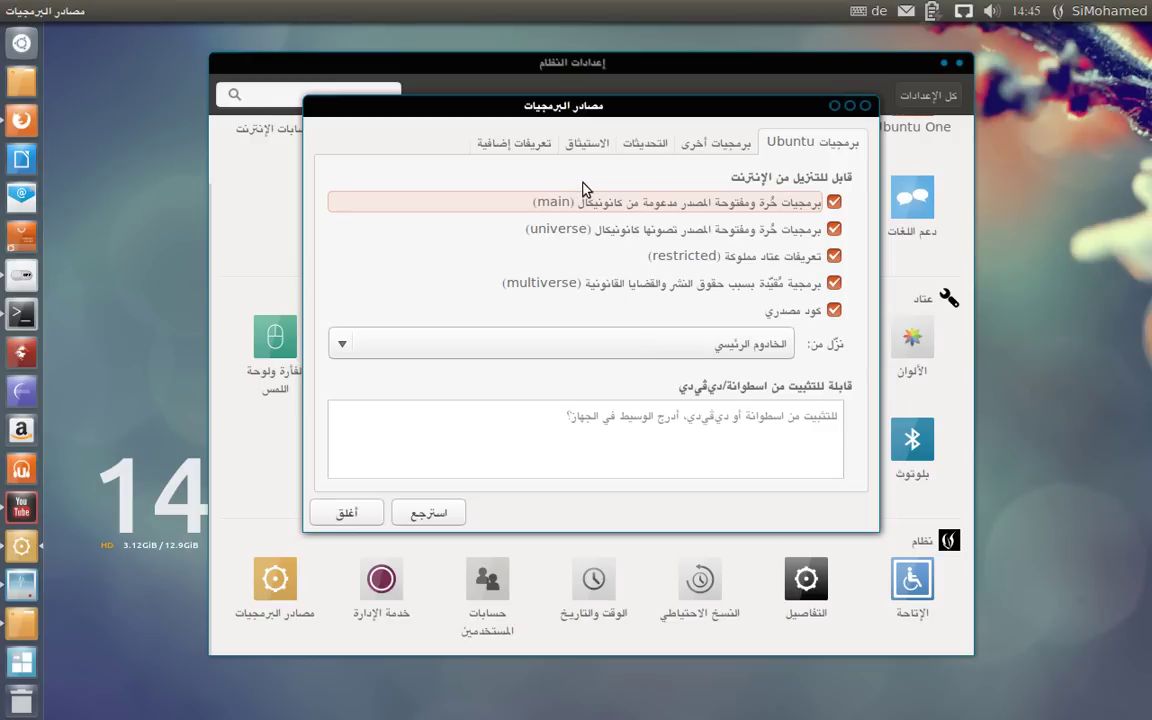
- Browse the download server list by country, expand the mirrors for Saudi Arabia, and leave the server selection without choosing one
{"action": "left_click", "coordinate": [771, 351]}
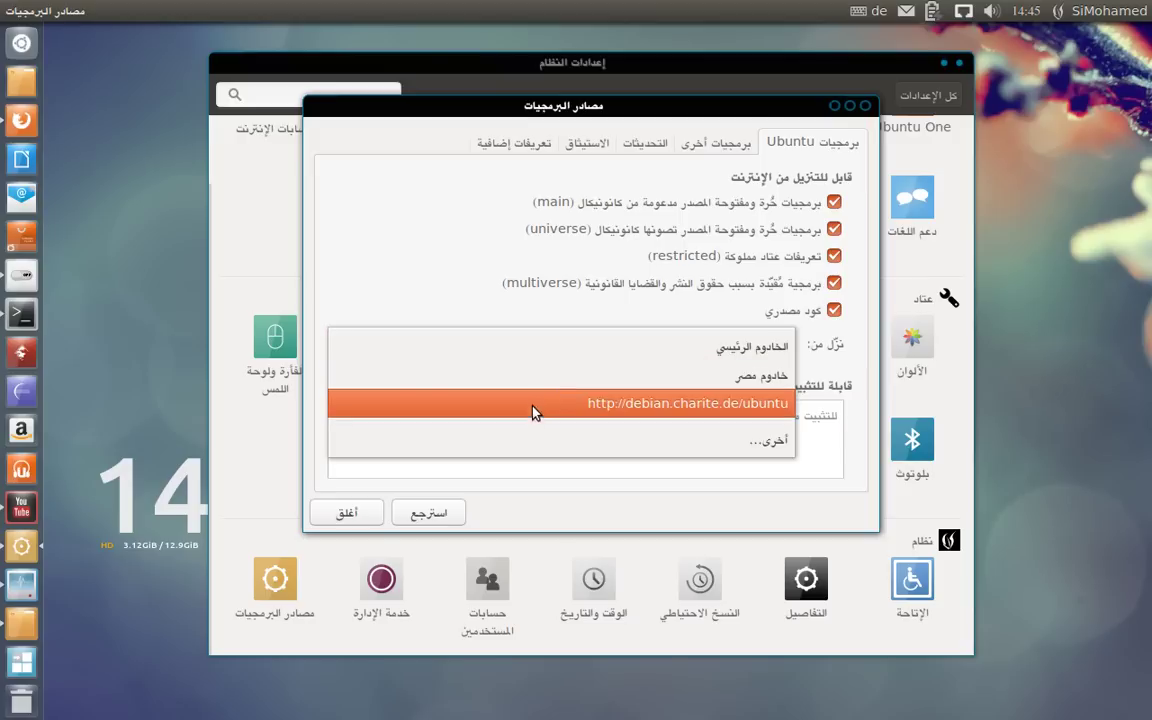
{"action": "left_click", "coordinate": [535, 448]}
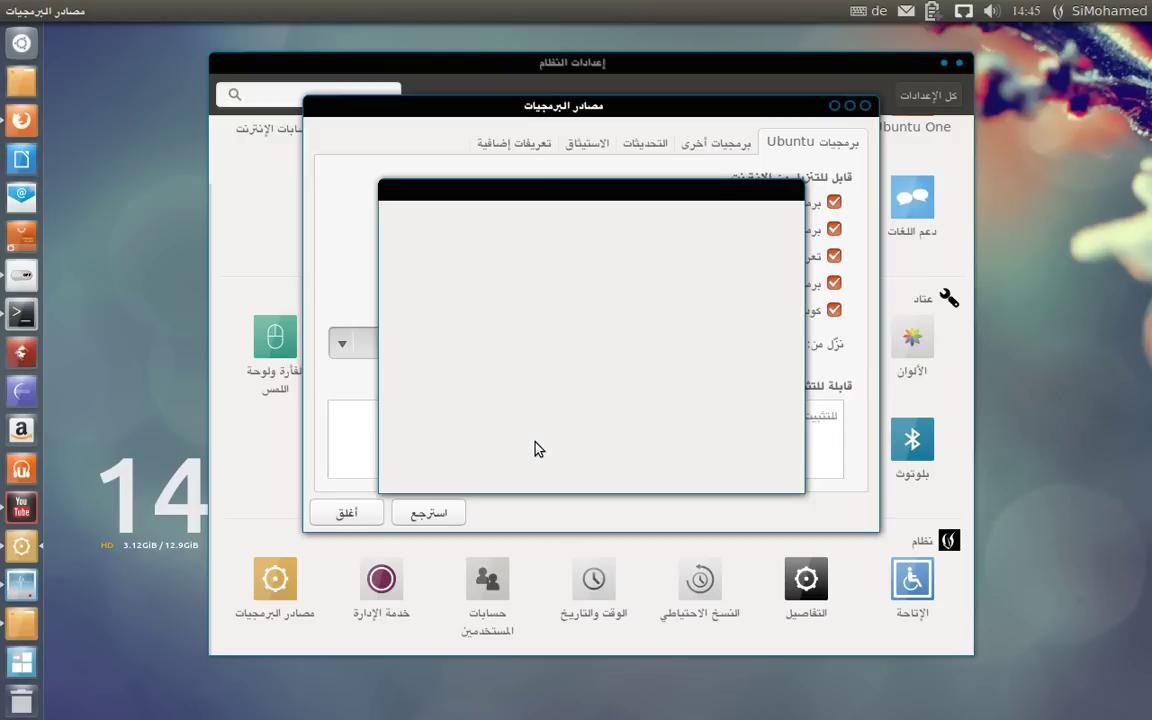
{"action": "scroll", "coordinate": [527, 360], "scroll_direction": "down", "scroll_amount": 15}
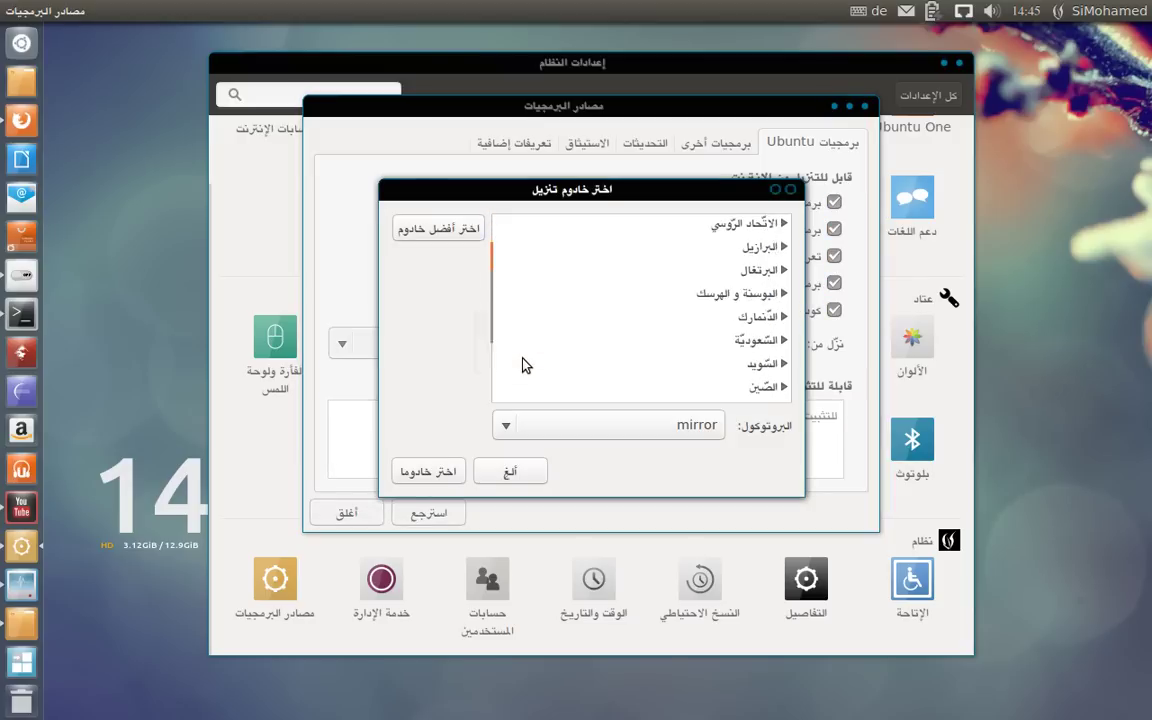
{"action": "scroll", "coordinate": [784, 250], "scroll_direction": "up", "scroll_amount": 4}
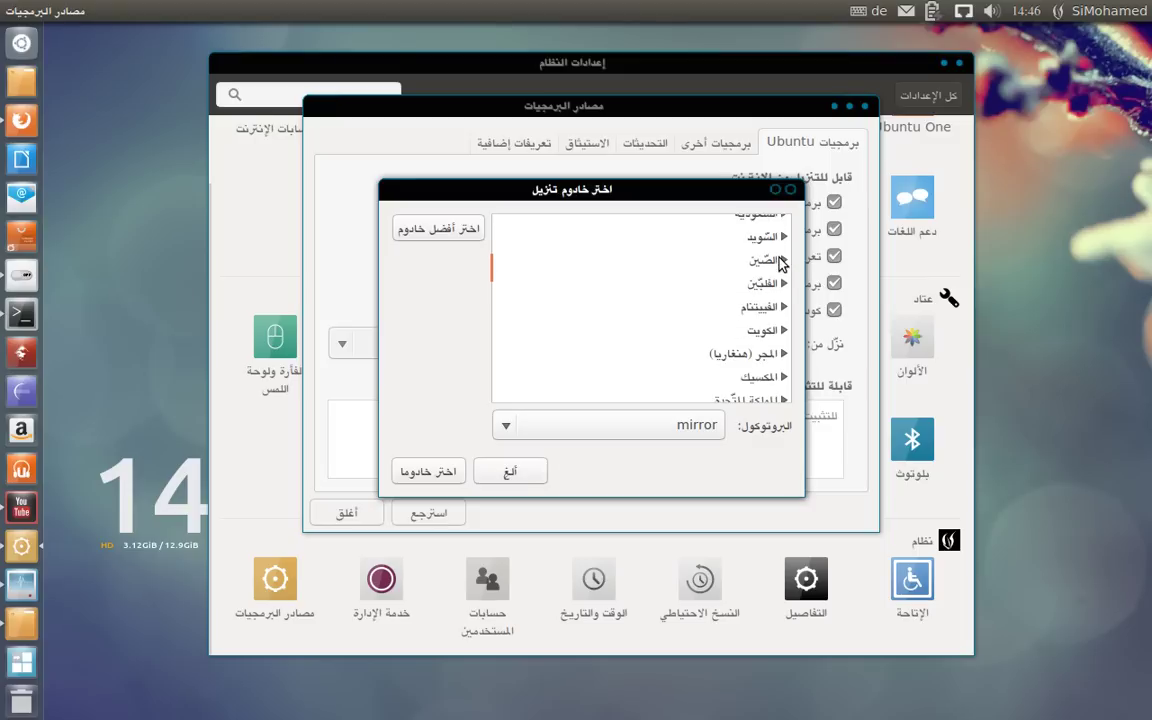
{"action": "left_click", "coordinate": [783, 245]}
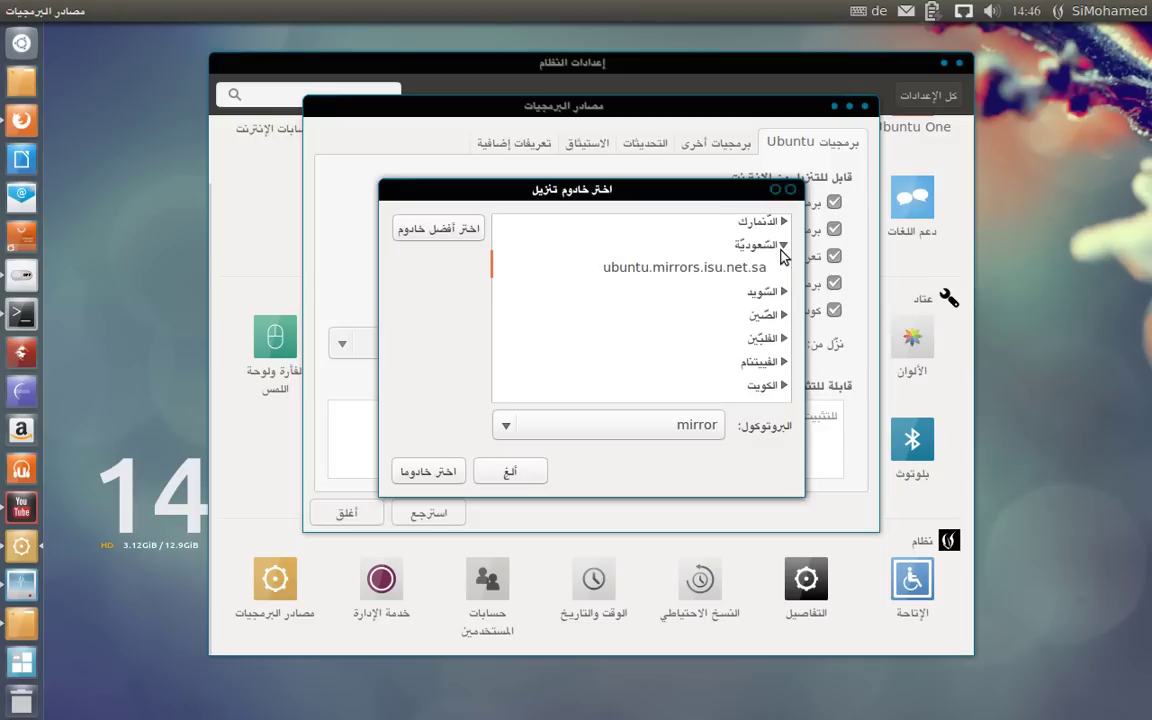
{"action": "scroll", "coordinate": [630, 305], "scroll_direction": "down", "scroll_amount": 12}
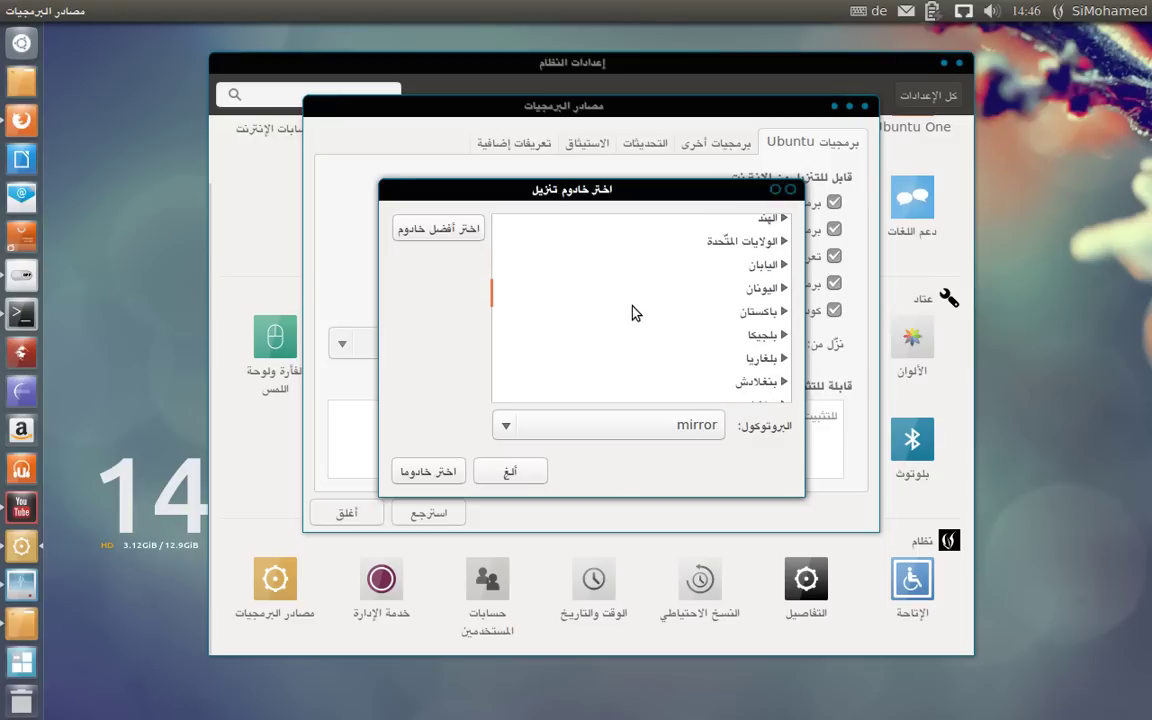
{"action": "scroll", "coordinate": [632, 313], "scroll_direction": "down", "scroll_amount": 12}
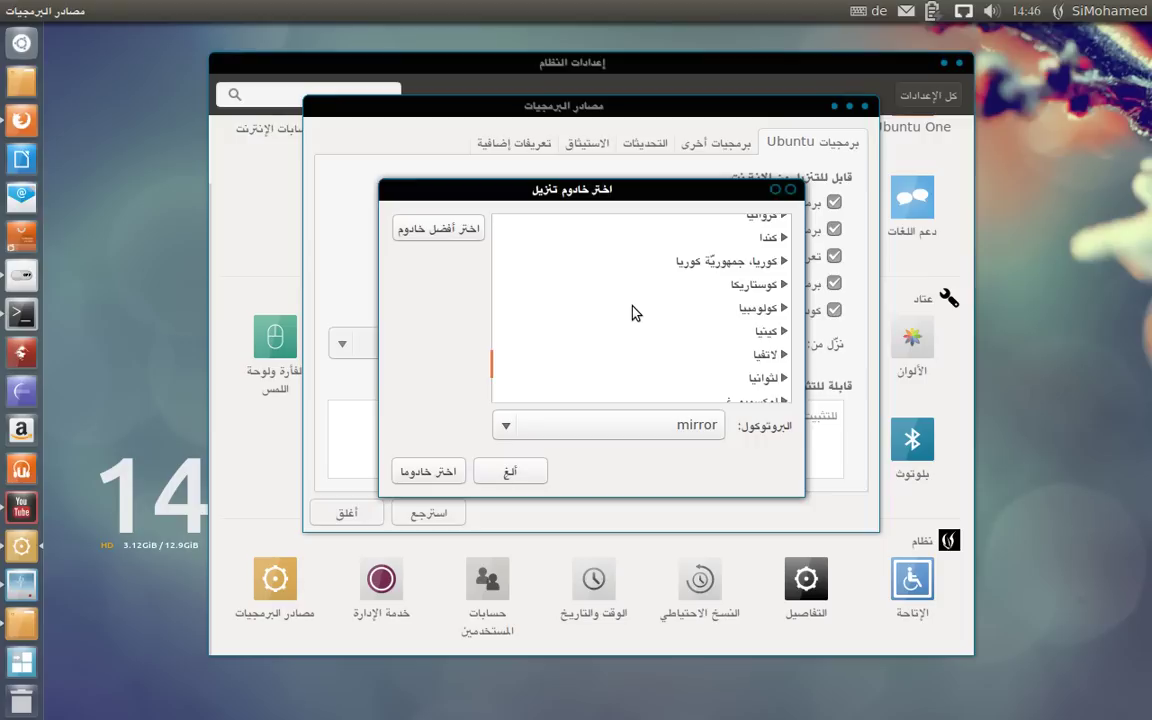
{"action": "scroll", "coordinate": [632, 313], "scroll_direction": "up", "scroll_amount": 12}
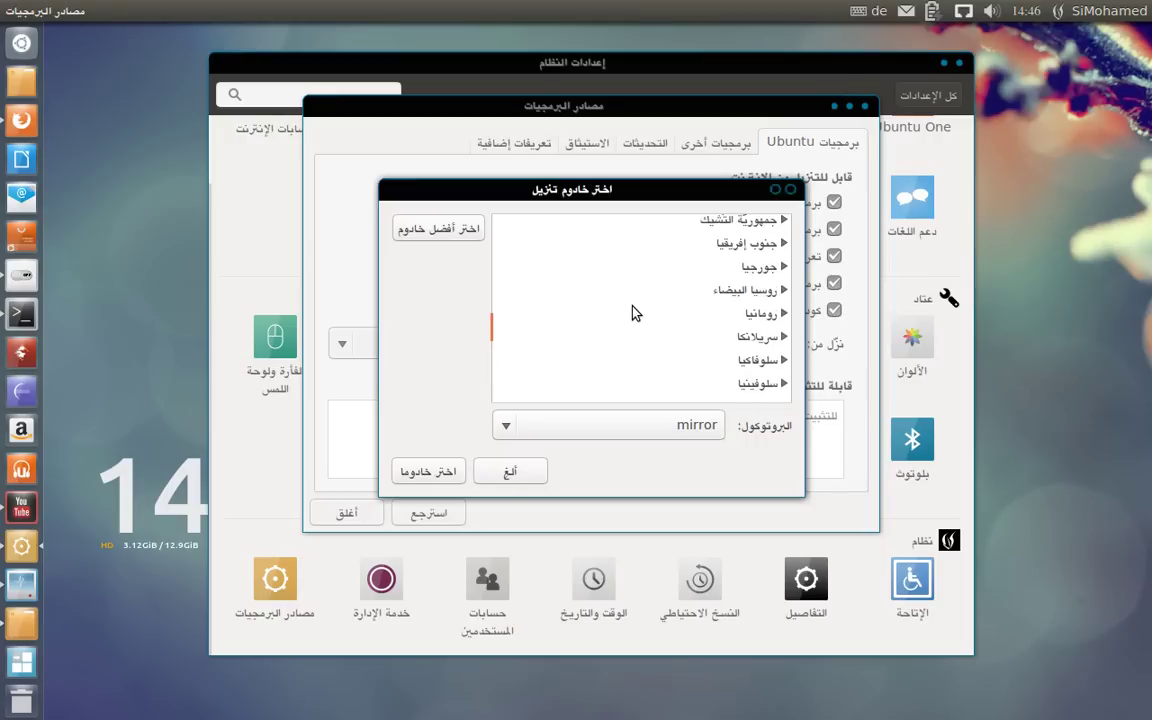
{"action": "scroll", "coordinate": [632, 313], "scroll_direction": "up", "scroll_amount": 10}
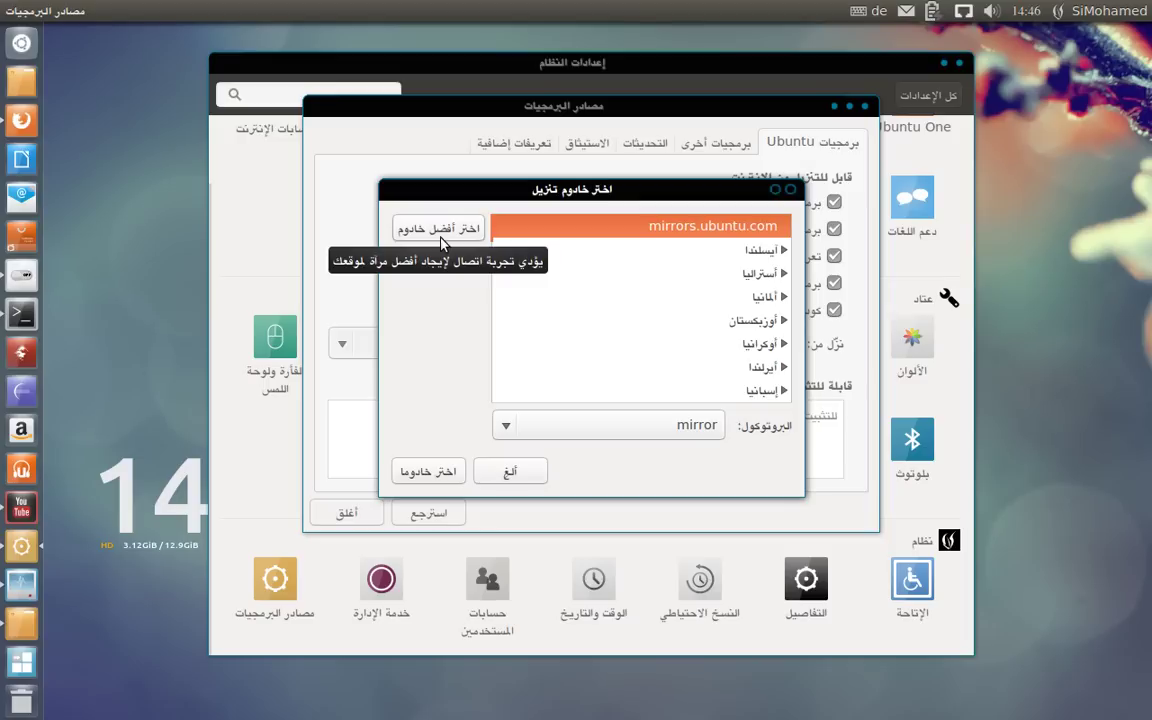
{"action": "left_click", "coordinate": [511, 472]}
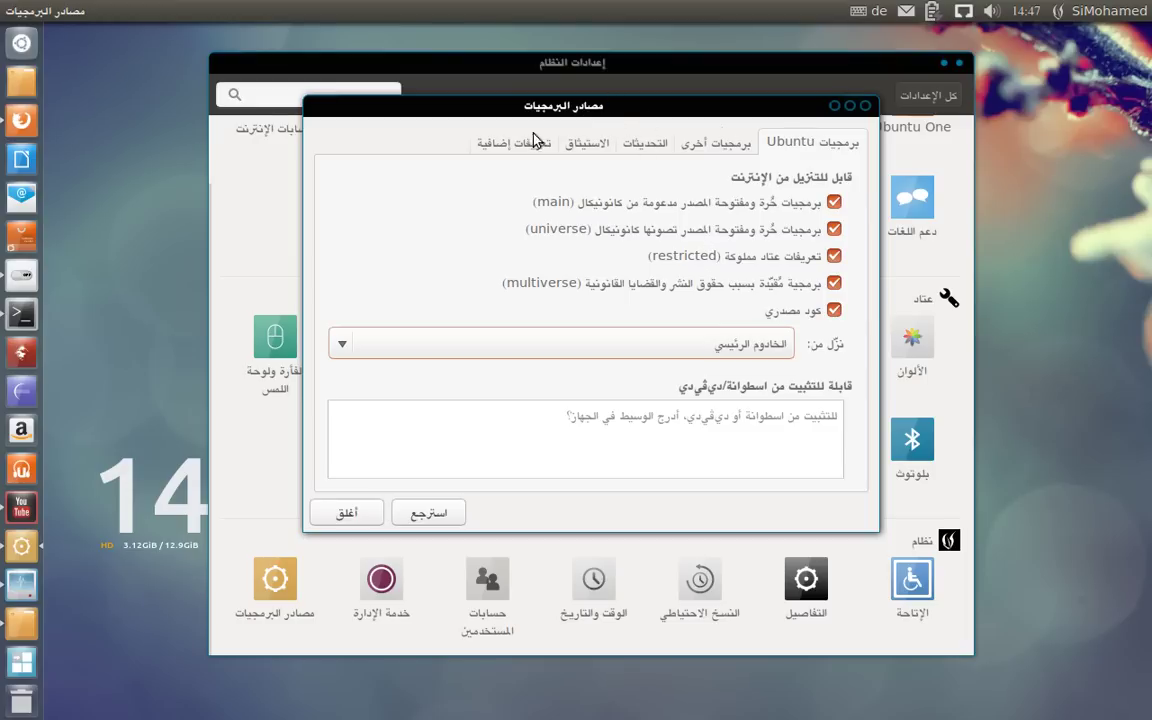
- Review the update settings, including the options for available security updates and for notification of new Ubuntu releases
{"action": "left_click", "coordinate": [636, 145]}
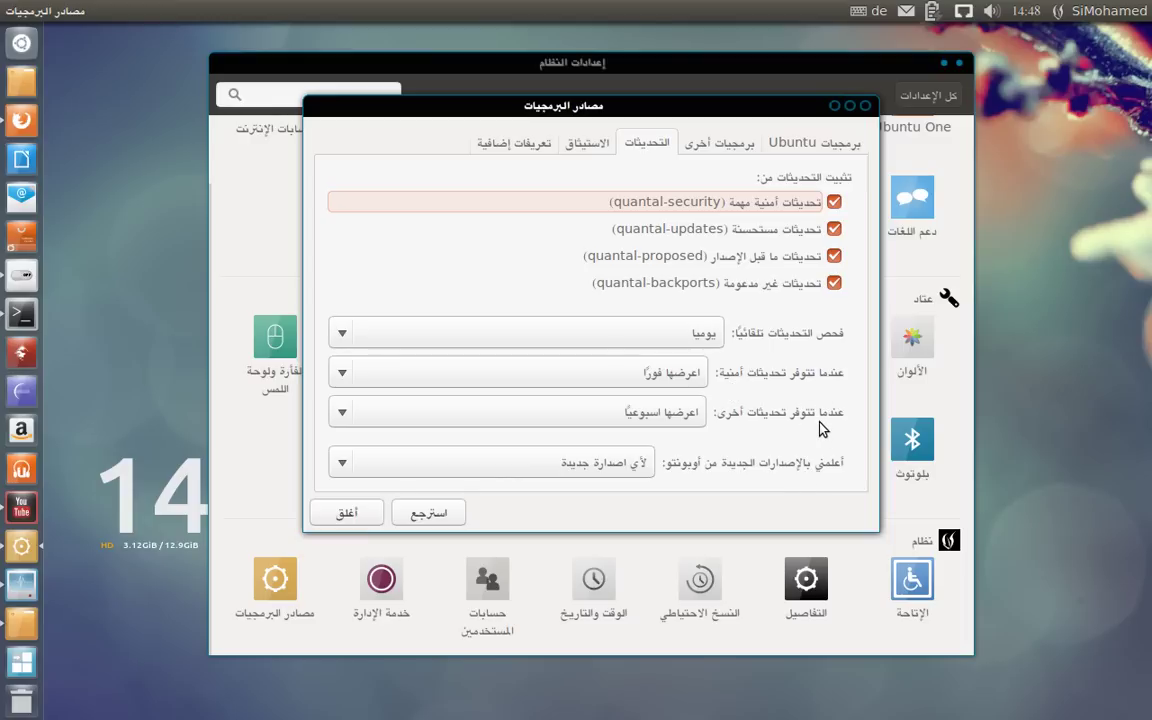
{"action": "left_click", "coordinate": [670, 373]}
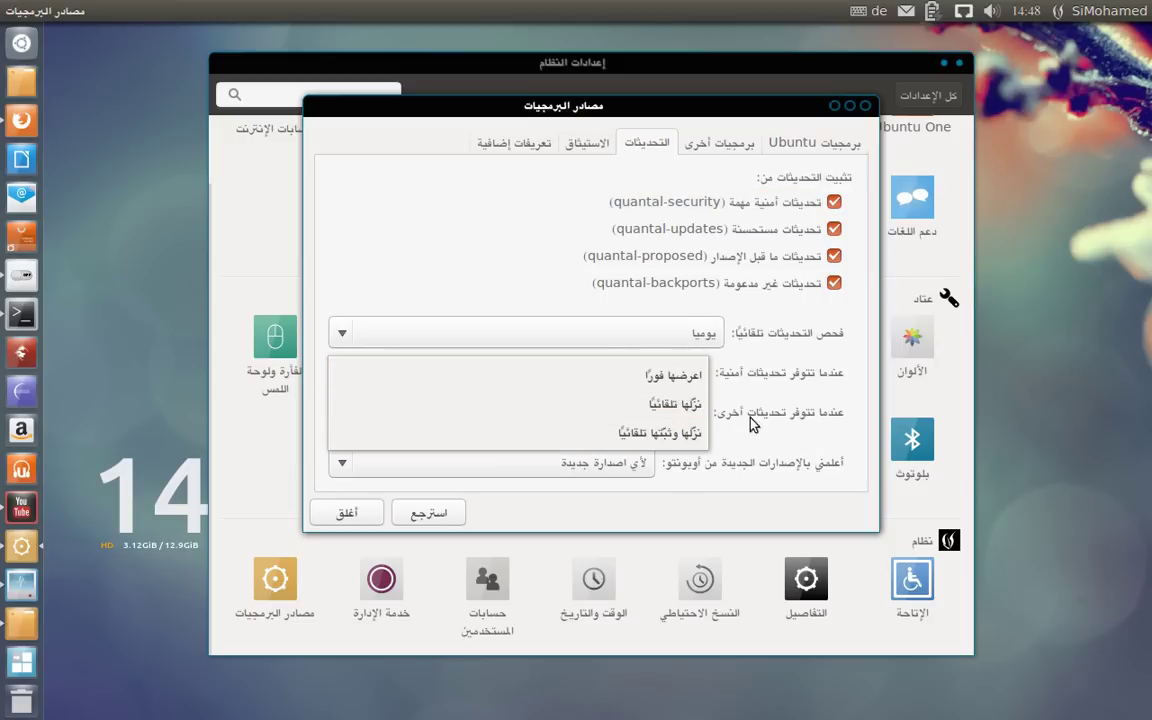
{"action": "left_click", "coordinate": [748, 354]}
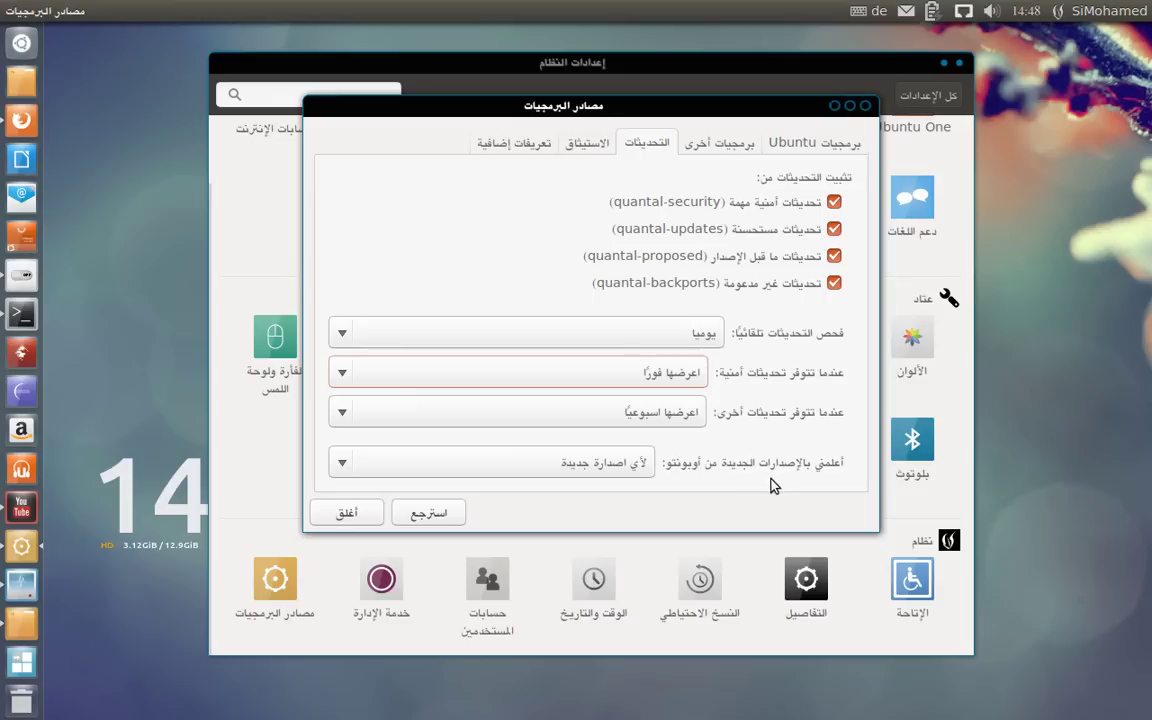
{"action": "left_click", "coordinate": [592, 472]}
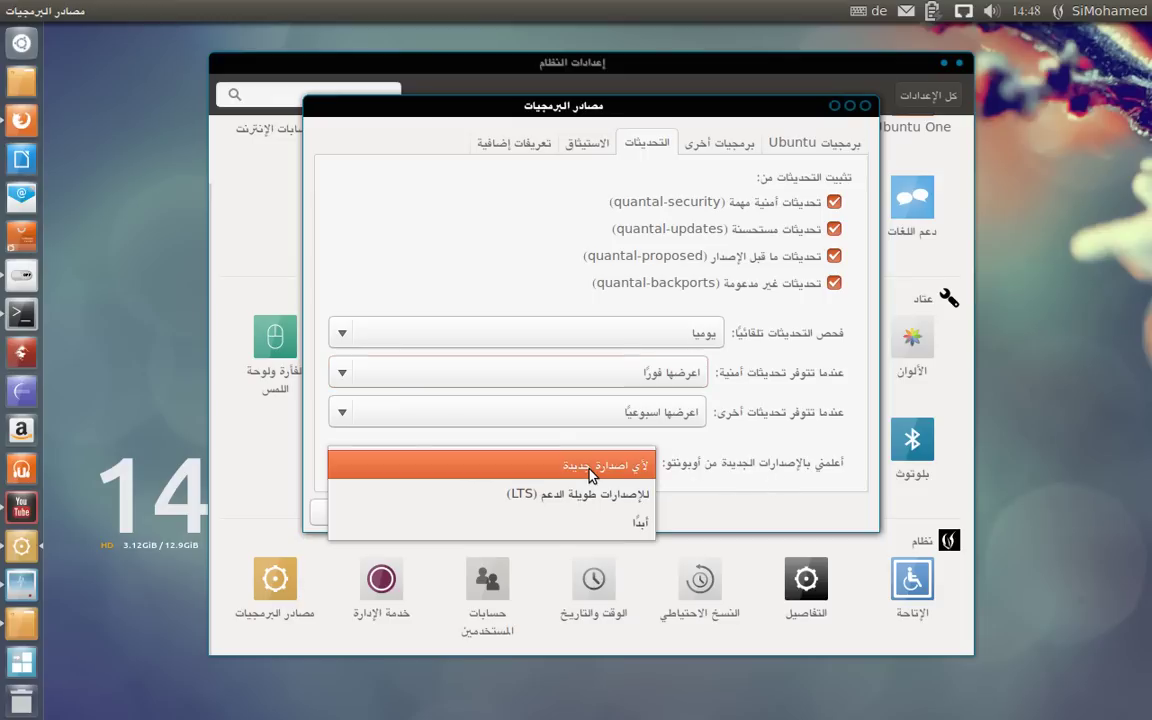
{"action": "left_click", "coordinate": [793, 418]}
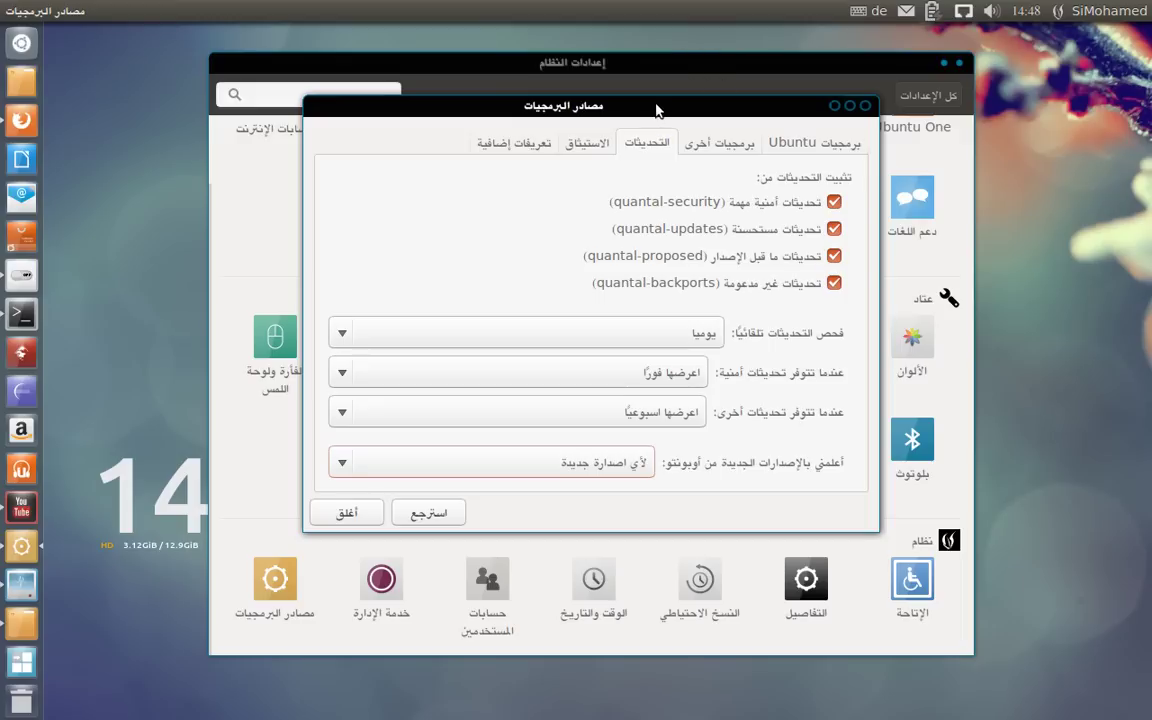
{"action": "left_click_drag", "start_coordinate": [655, 105], "coordinate": [653, 99]}
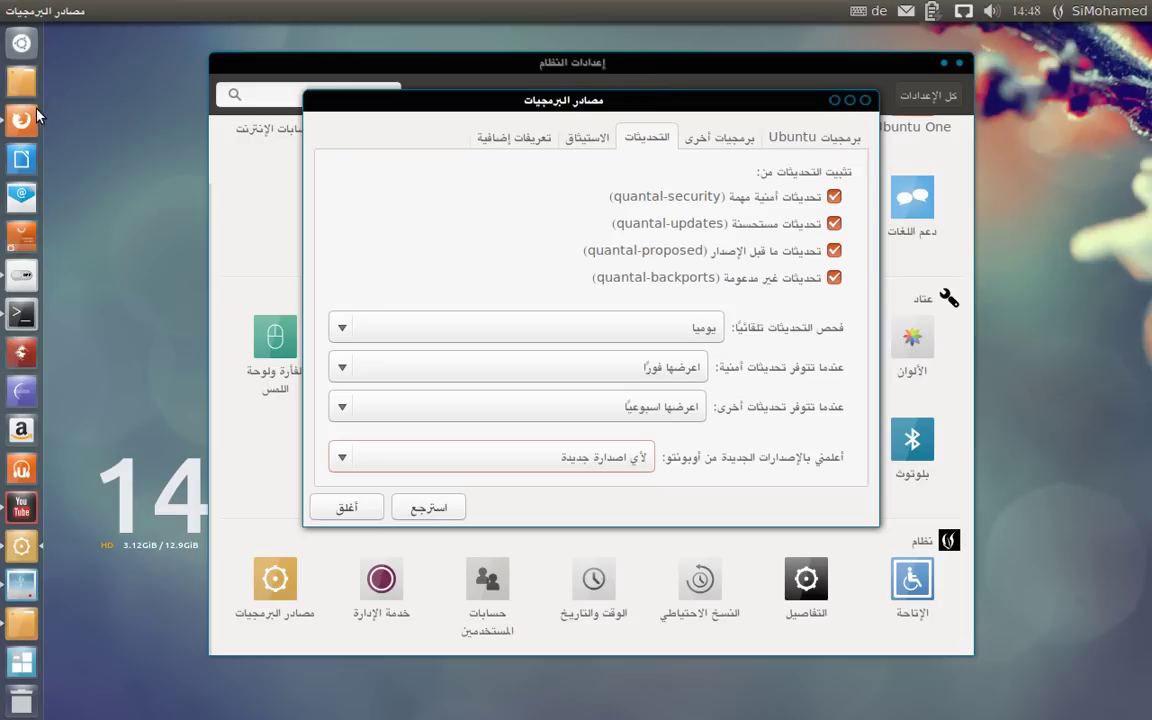
- Find System Monitor by searching the Dash for "مر", open it, and view its system information
{"action": "left_click", "coordinate": [20, 41]}
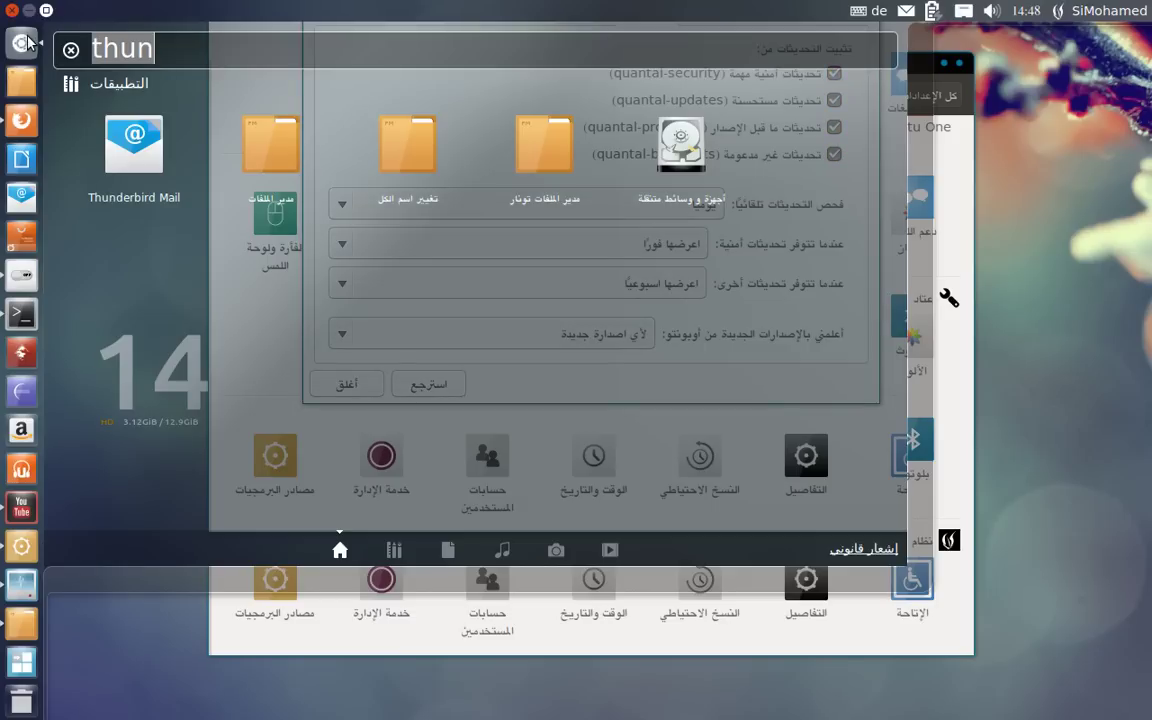
{"action": "key", "text": "alt+shift"}
{"action": "type", "text": "مر"}
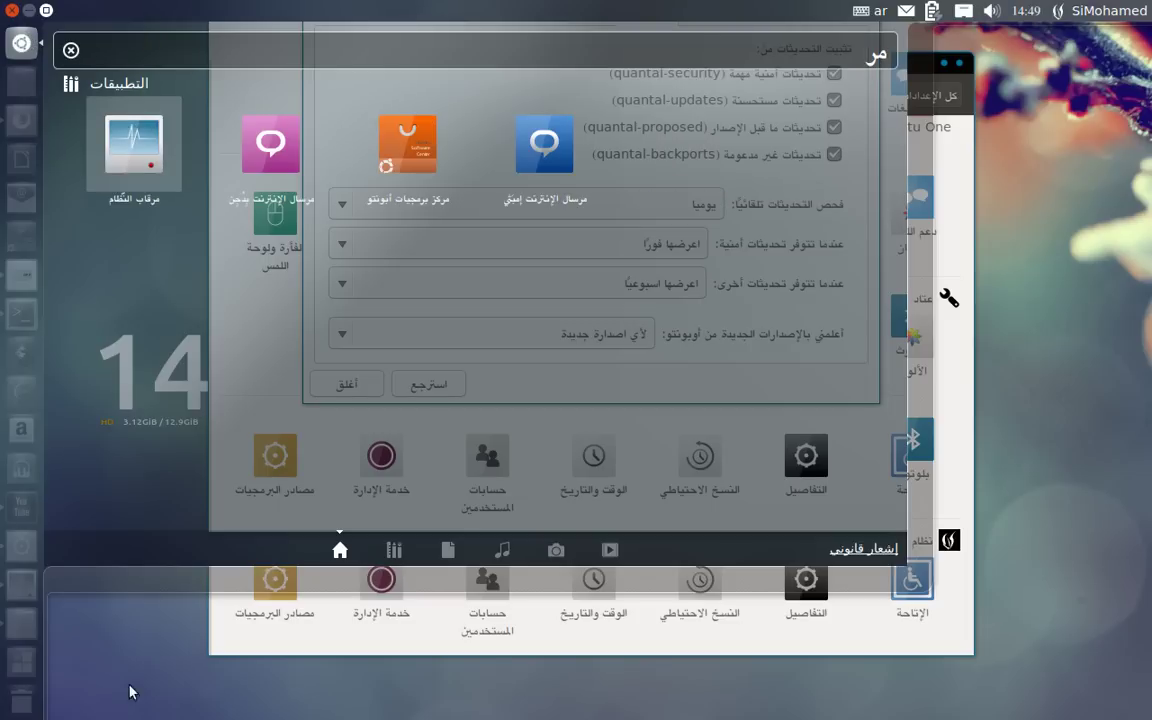
{"action": "left_click", "coordinate": [120, 618]}
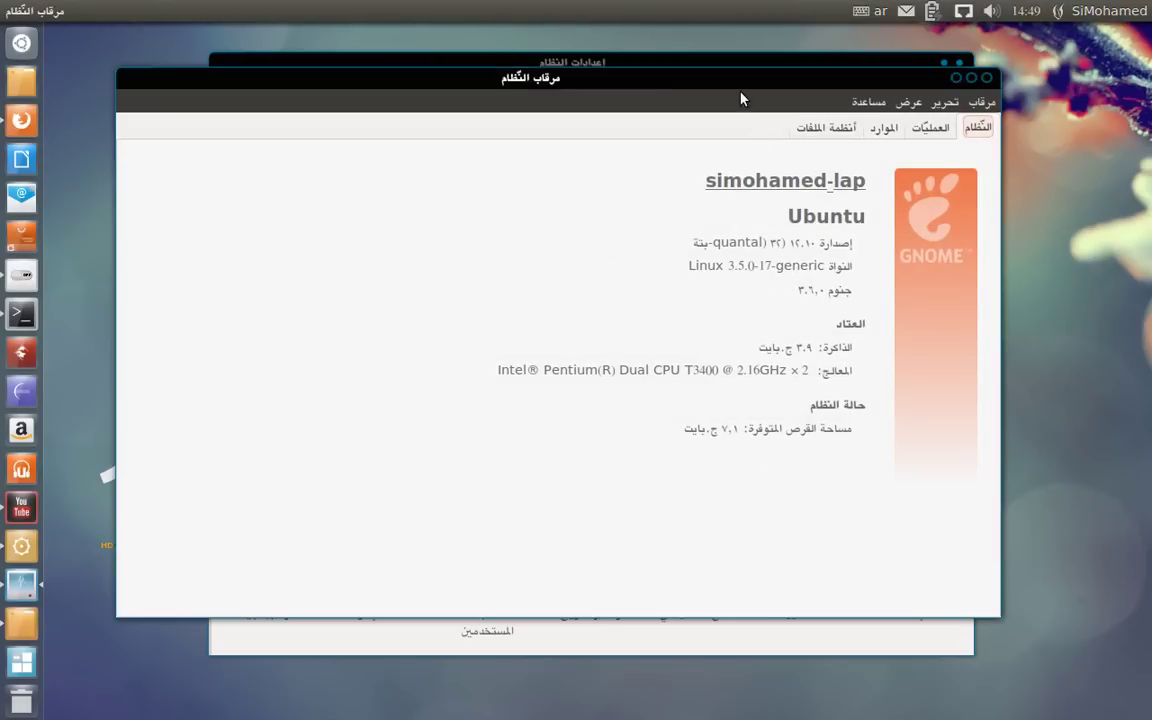
{"action": "left_click", "coordinate": [988, 121]}
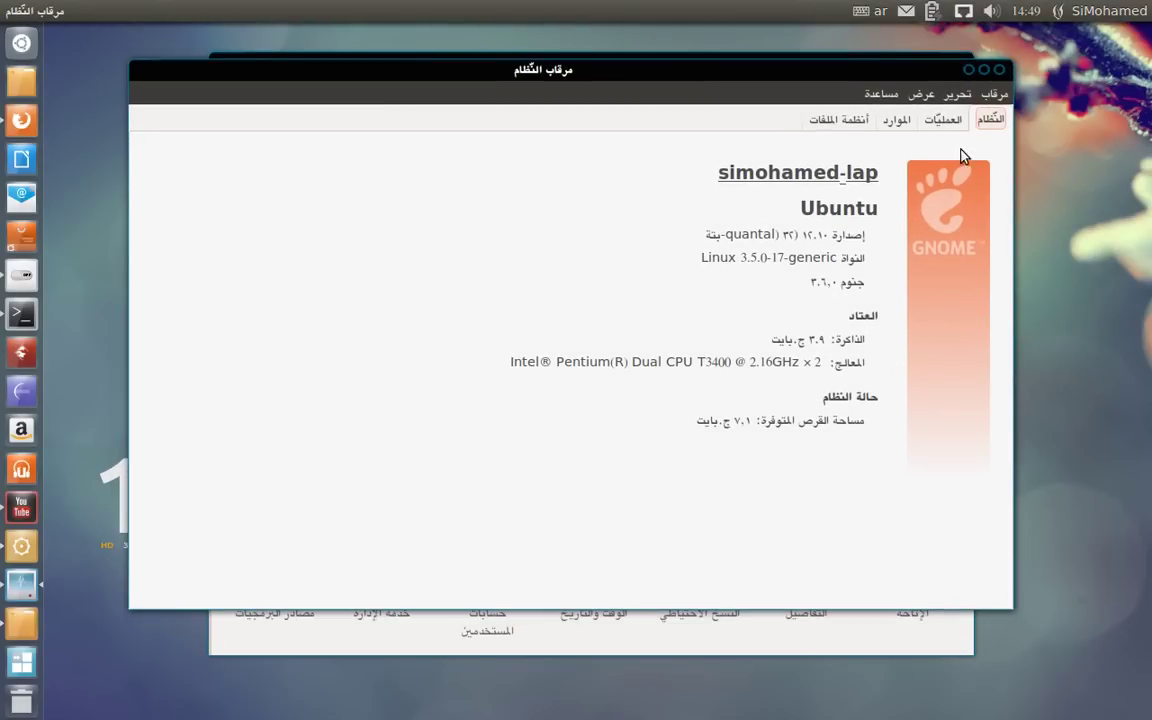
- Examine the list of running processes and the actions and priority levels offered for the firefox process
{"action": "left_click", "coordinate": [950, 121]}
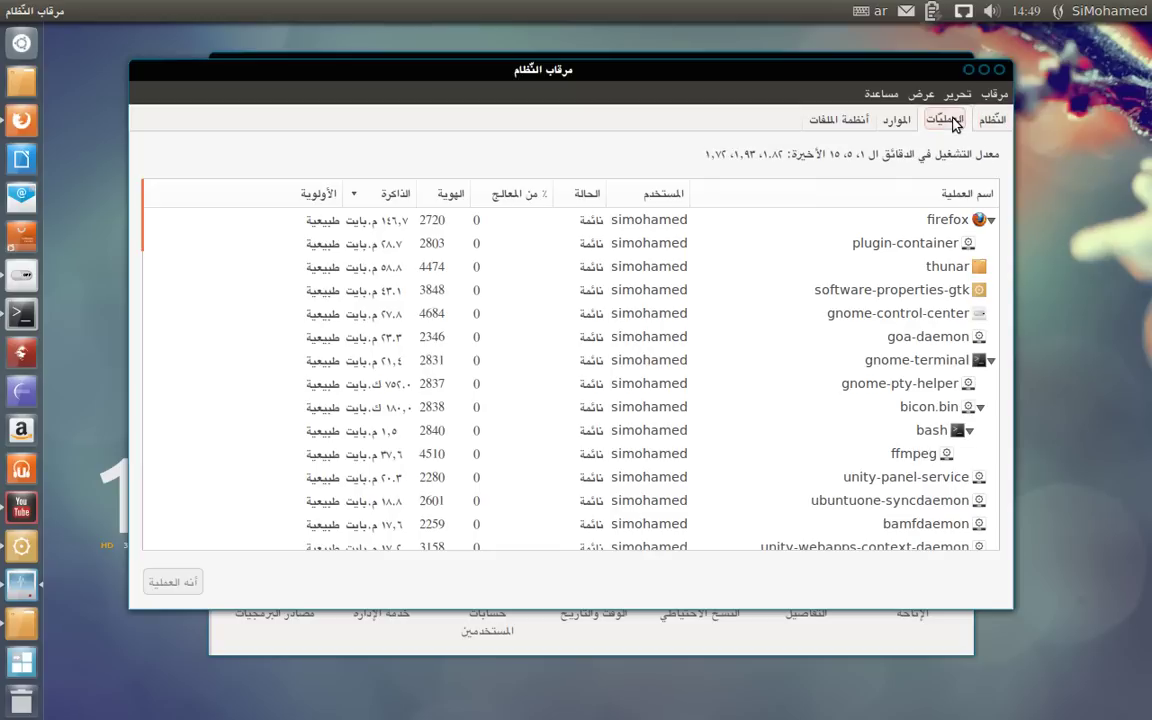
{"action": "scroll", "coordinate": [576, 340], "scroll_direction": "down", "scroll_amount": 8}
{"action": "scroll", "coordinate": [577, 344], "scroll_direction": "down", "scroll_amount": 10}
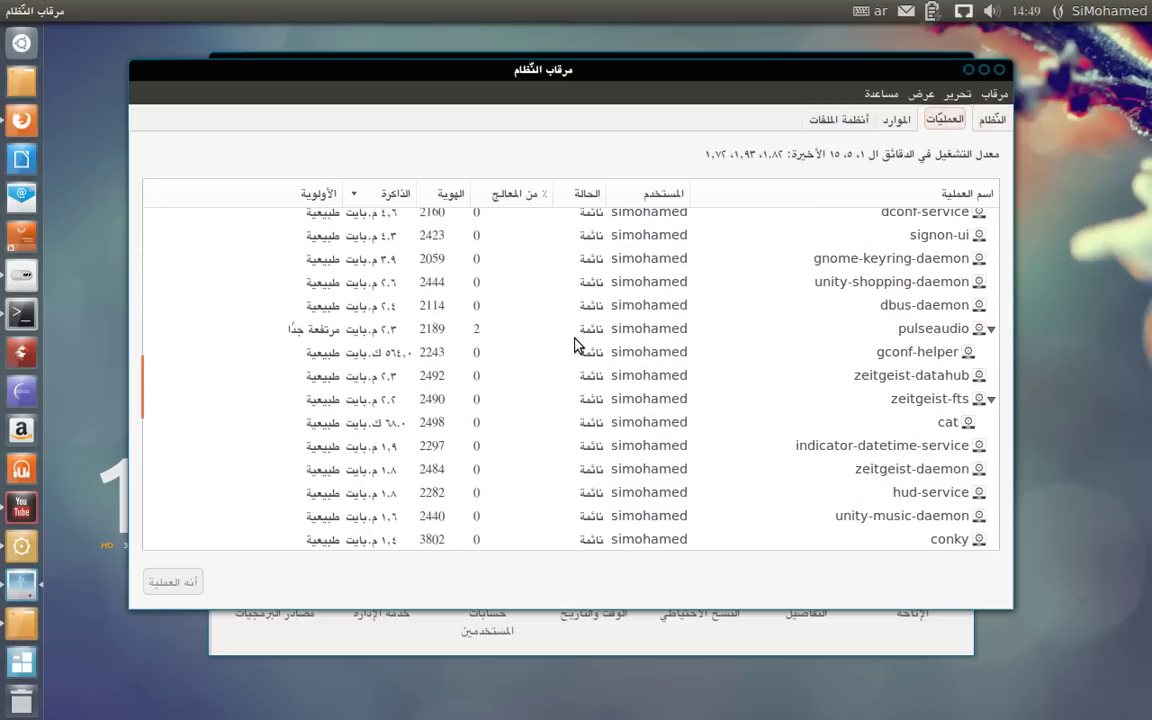
{"action": "scroll", "coordinate": [570, 340], "scroll_direction": "up", "scroll_amount": 18}
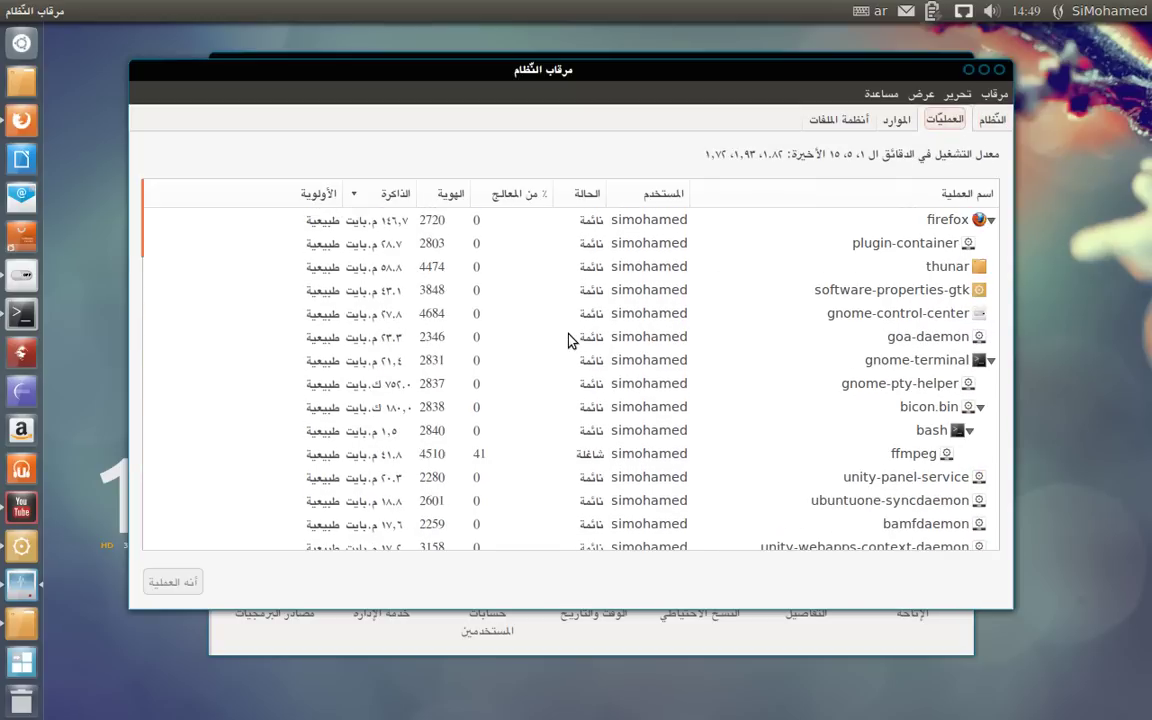
{"action": "right_click", "coordinate": [636, 220]}
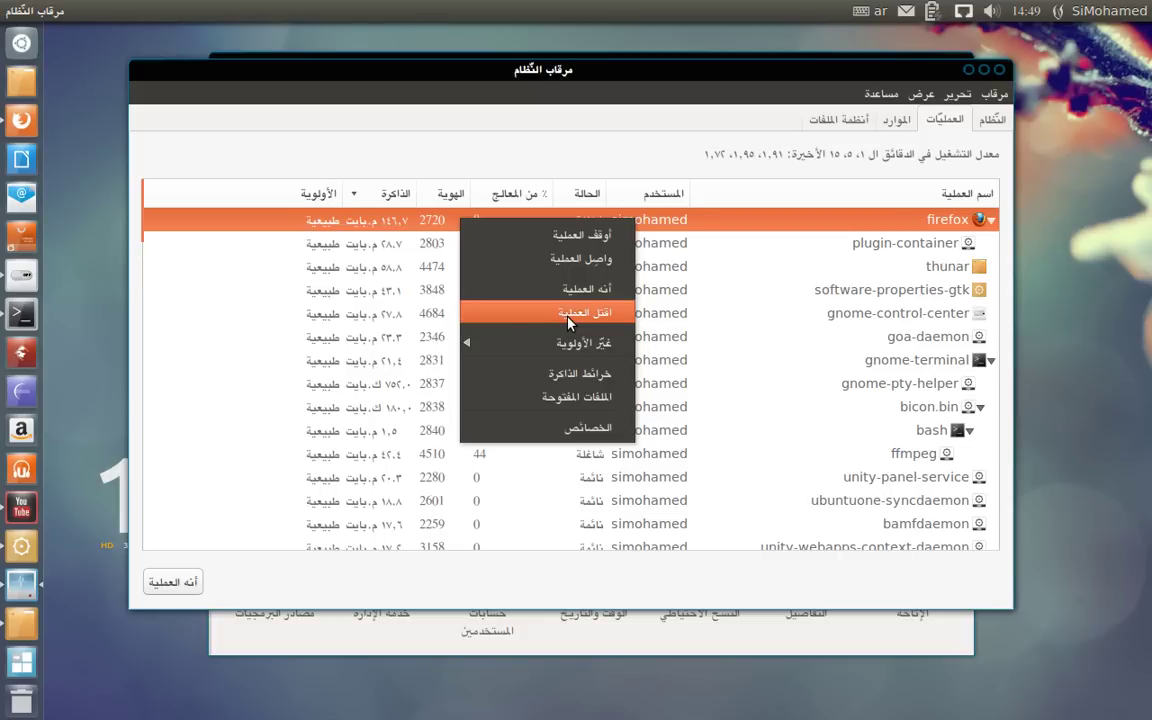
{"action": "mouse_move", "coordinate": [562, 352]}
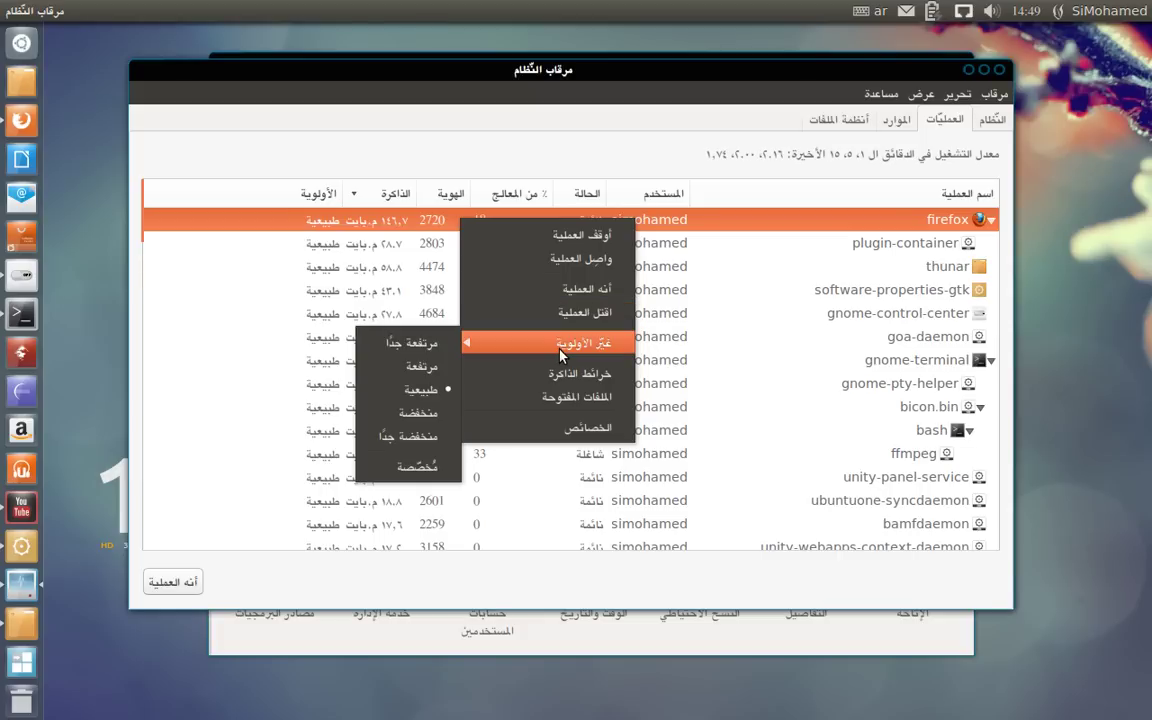
{"action": "left_click", "coordinate": [693, 76]}
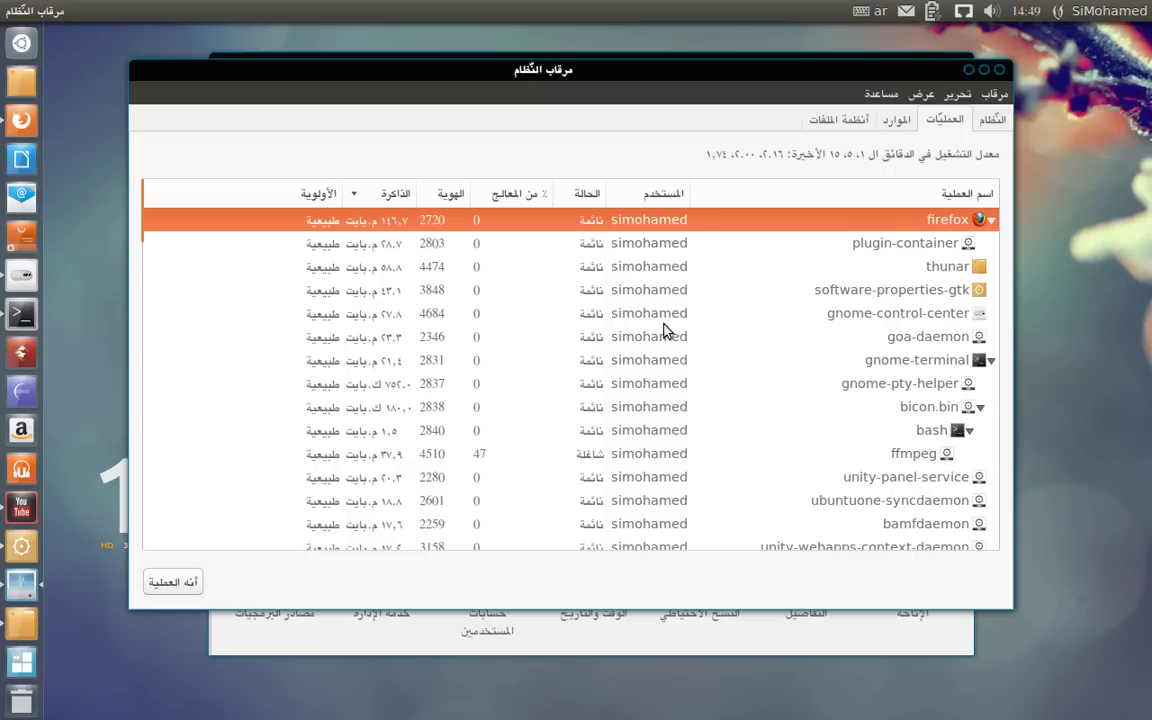
{"action": "mouse_move", "coordinate": [631, 85]}
{"action": "left_mouse_down"}
{"action": "mouse_move", "coordinate": [652, 62]}
{"action": "mouse_move", "coordinate": [652, 91]}
{"action": "left_mouse_up"}
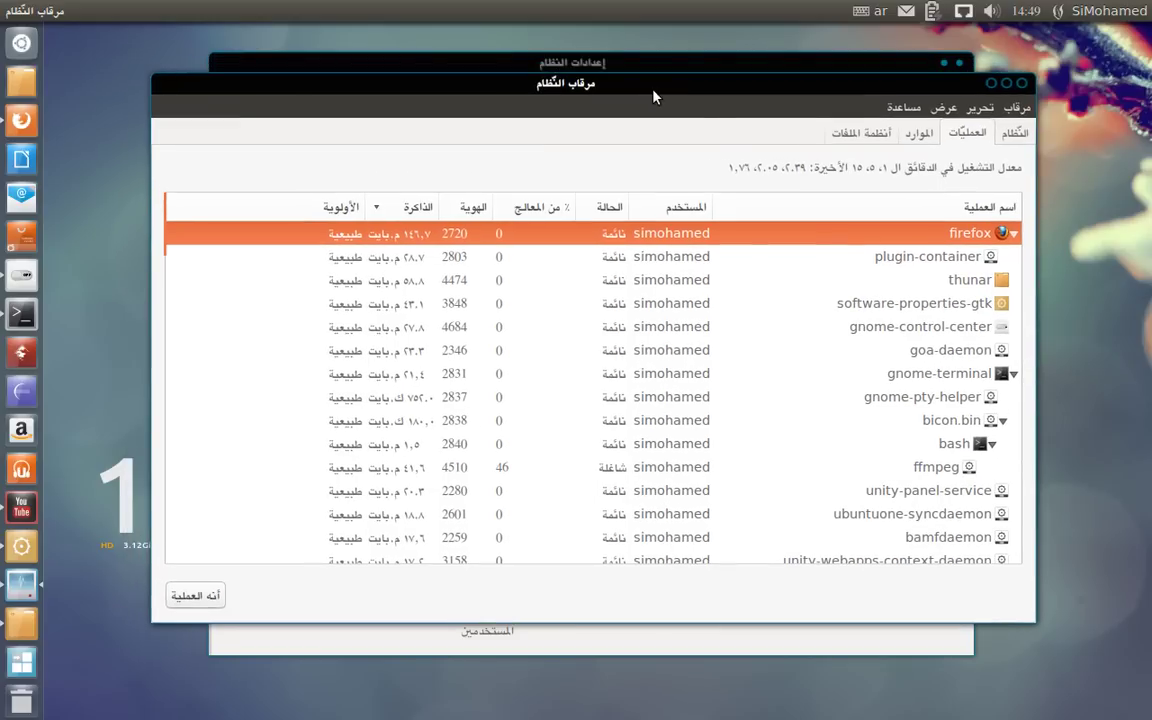
- View the processor, memory and network history graphs in System Monitor
{"action": "left_click", "coordinate": [920, 135]}
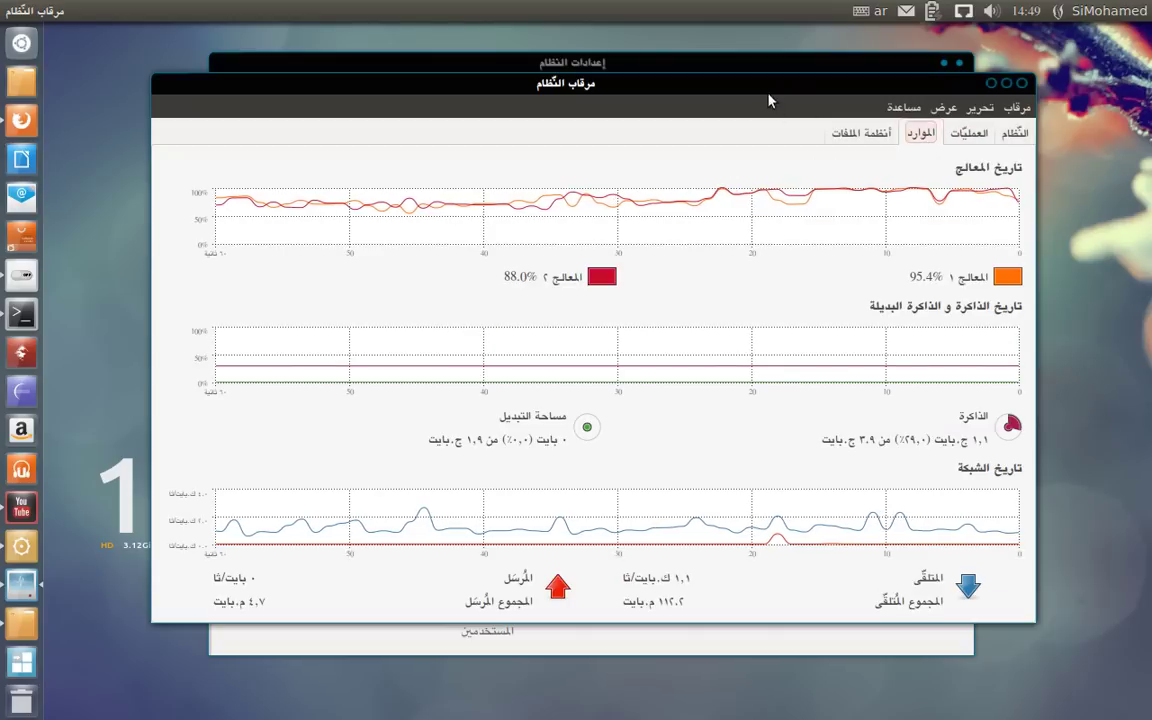
{"action": "left_click_drag", "start_coordinate": [774, 82], "coordinate": [745, 79]}
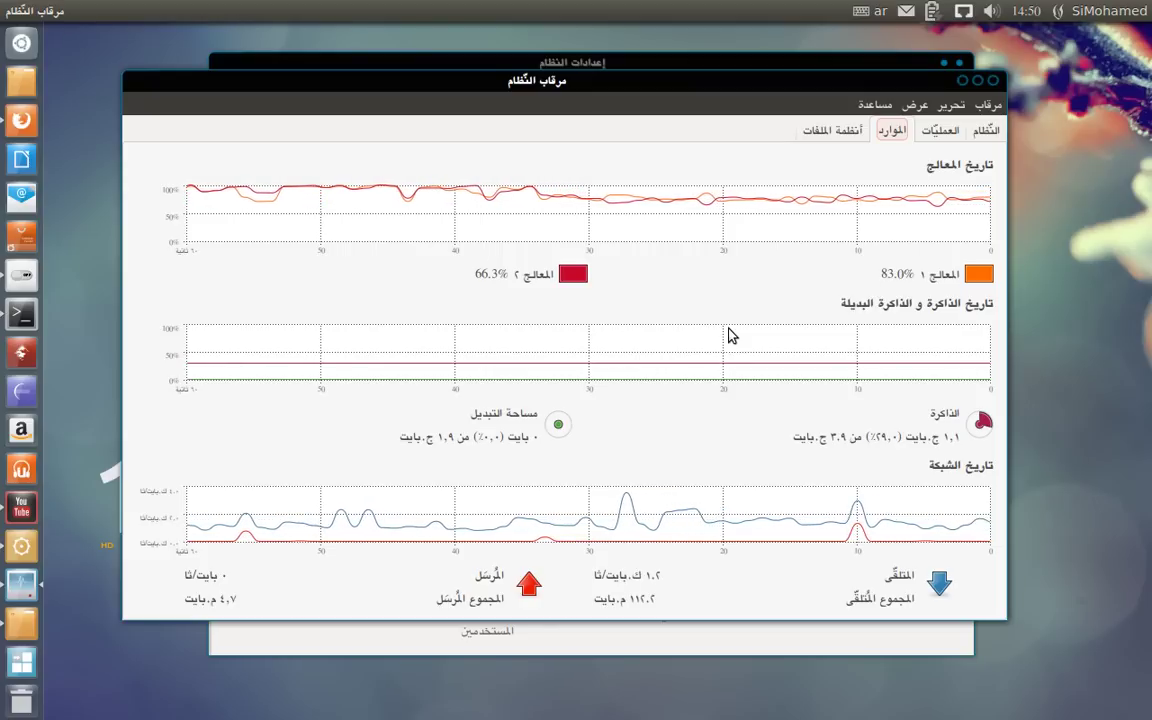
{"action": "left_click", "coordinate": [736, 68]}
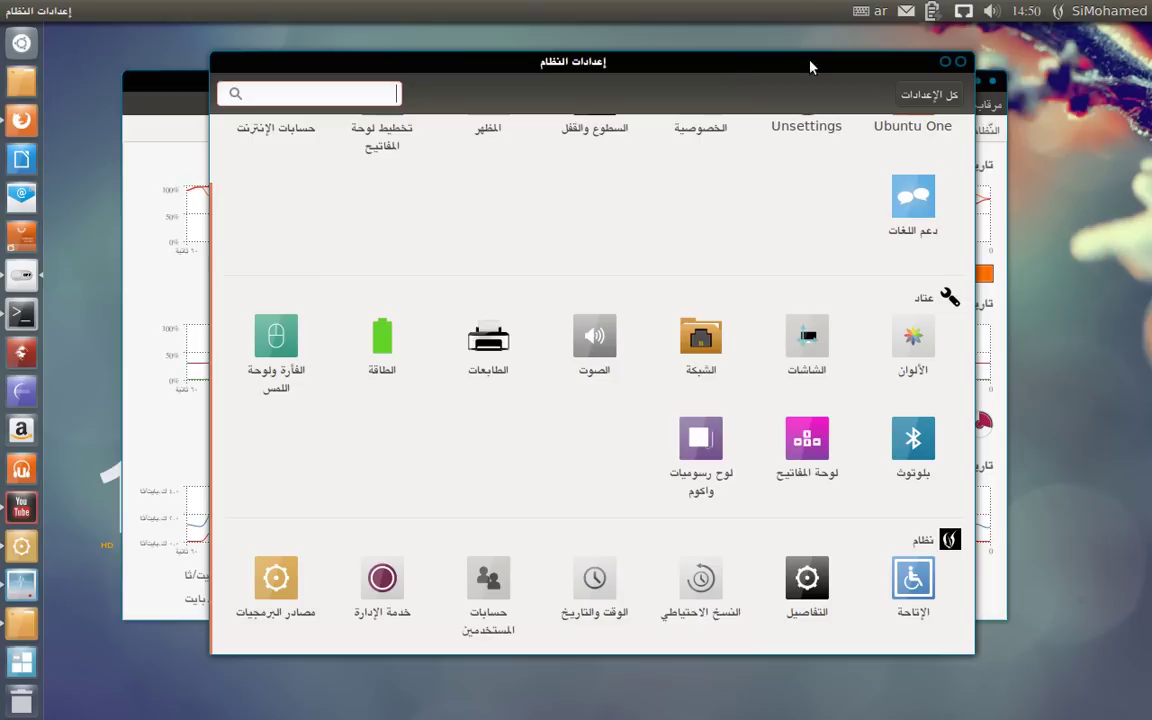
- View the mounted file systems and their disk usage in System Monitor
{"action": "left_click", "coordinate": [990, 132]}
{"action": "left_click", "coordinate": [818, 134]}
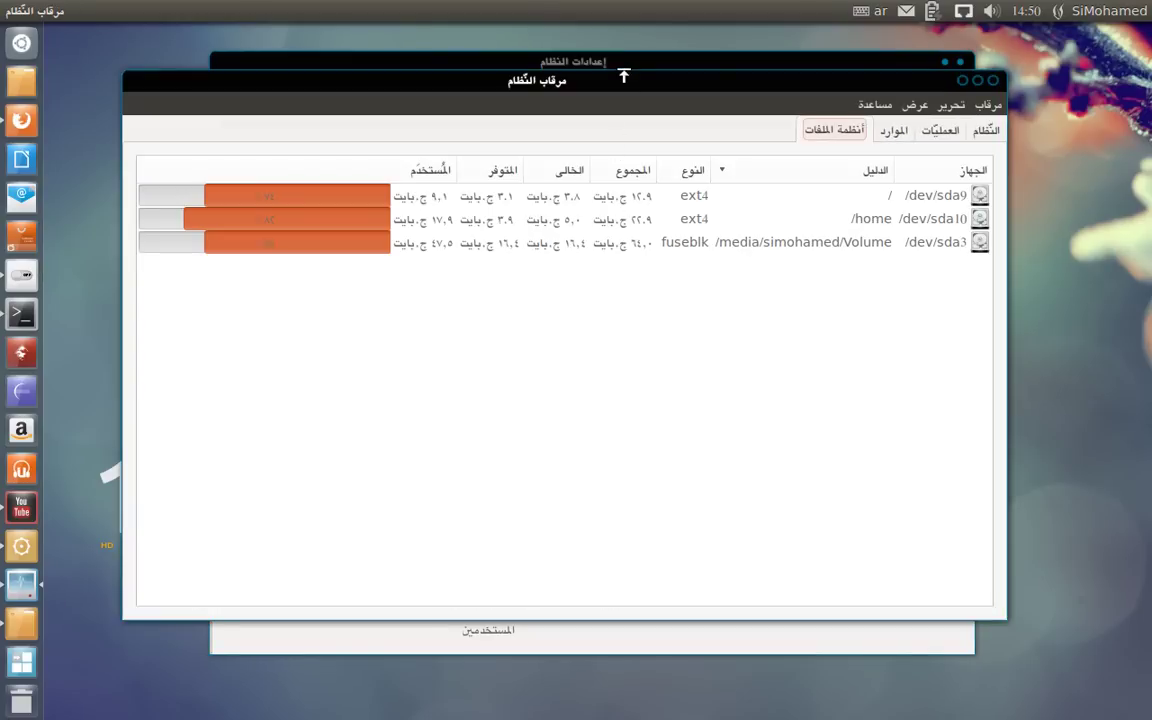
{"action": "left_click_drag", "start_coordinate": [558, 76], "coordinate": [563, 54]}
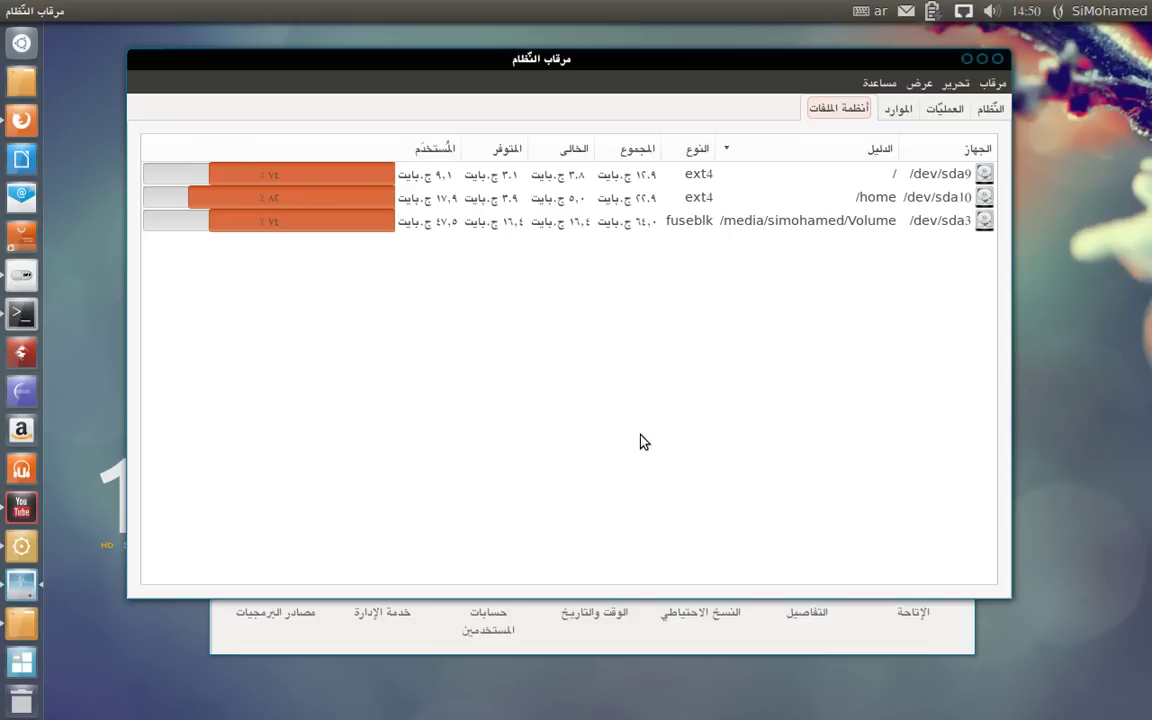
{"action": "left_click_drag", "start_coordinate": [712, 58], "coordinate": [716, 125]}
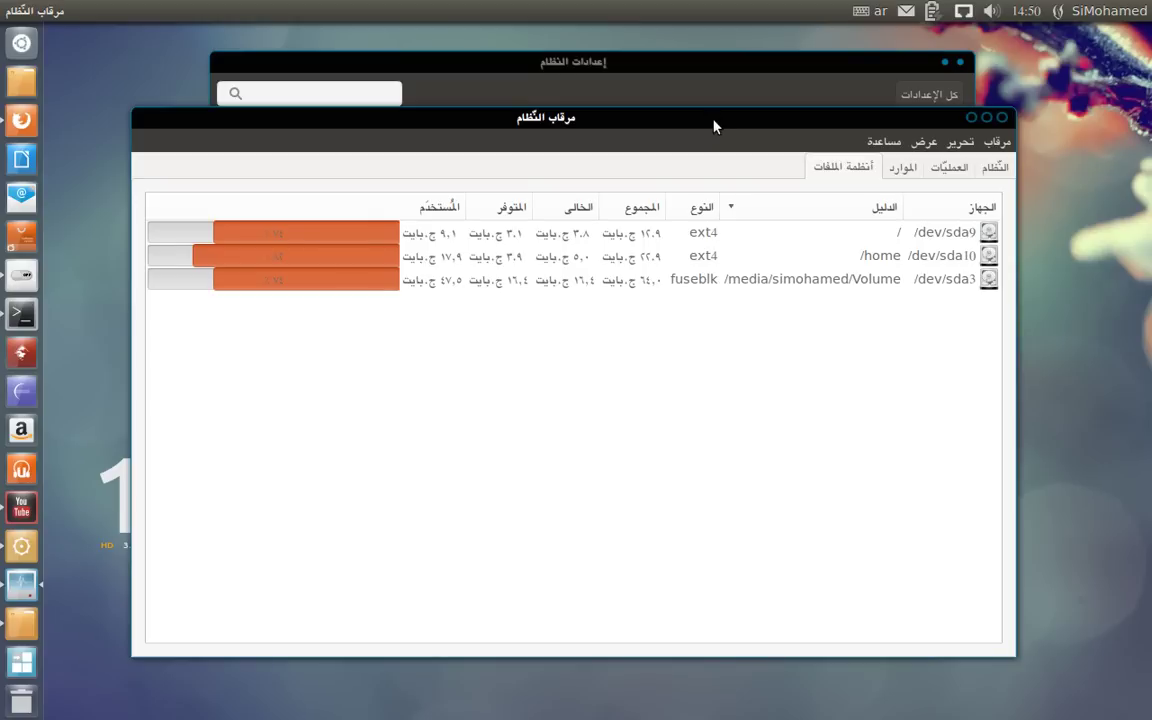
- Close System Monitor and switch to the Terminal window
{"action": "left_click", "coordinate": [1001, 118]}
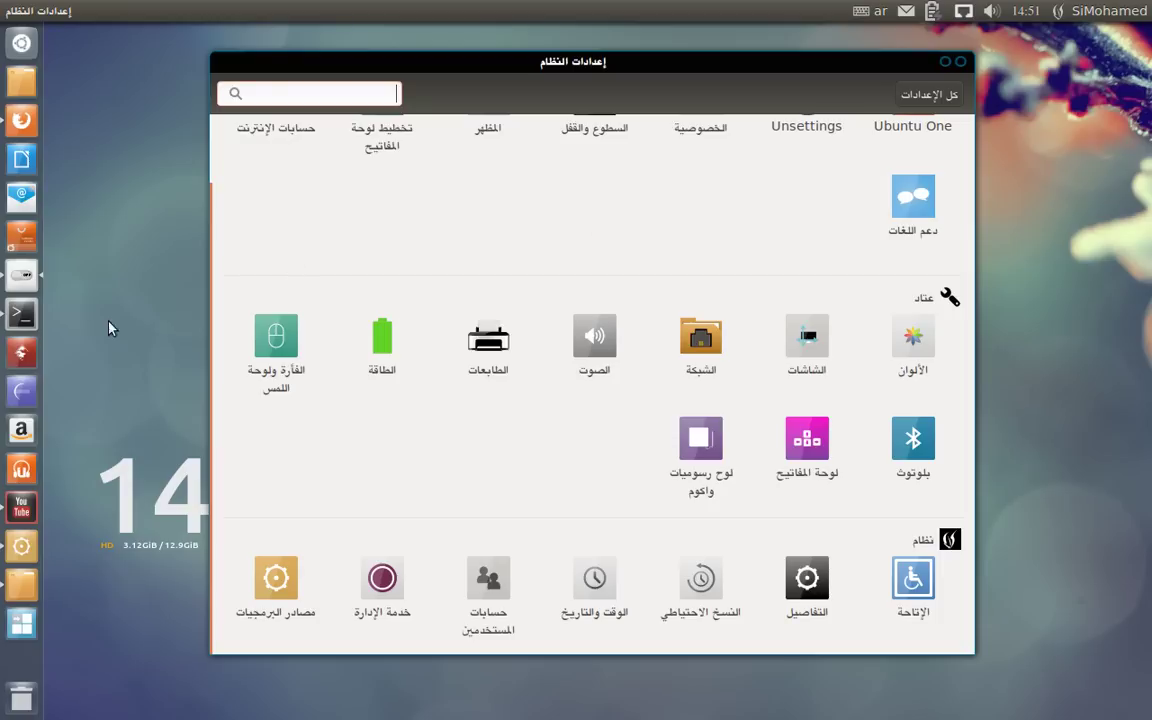
{"action": "left_click", "coordinate": [21, 313]}
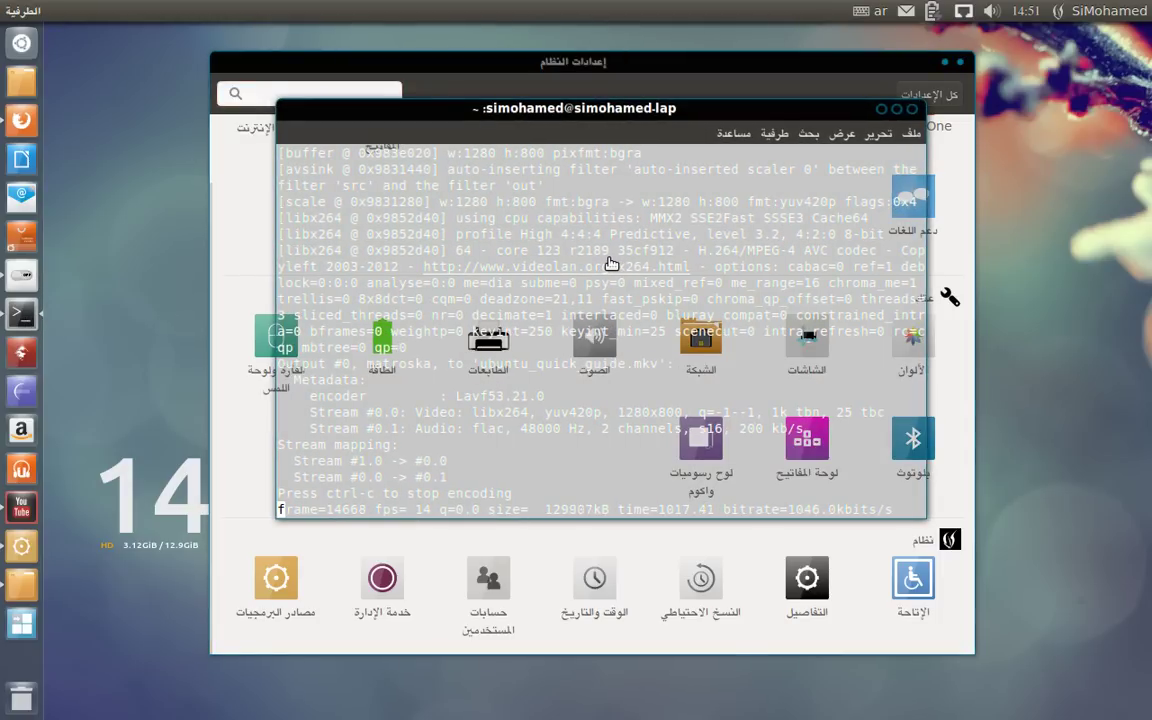